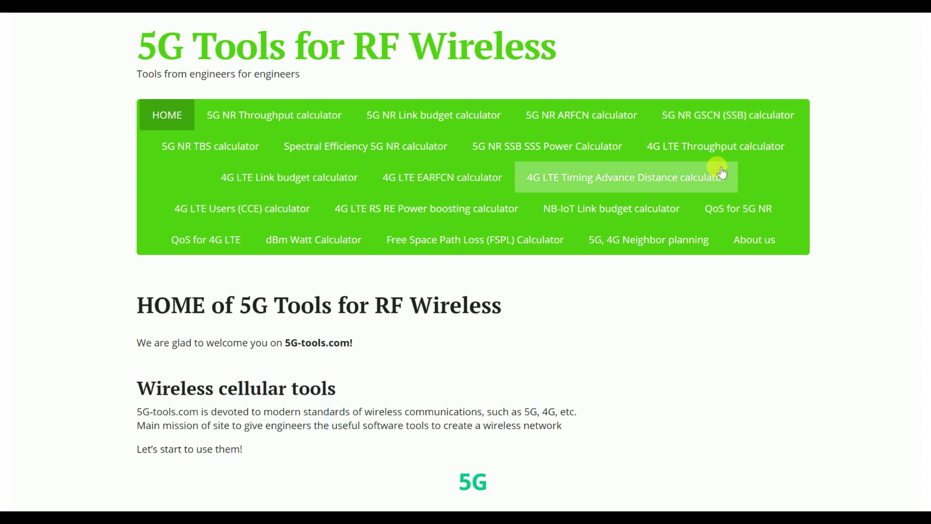
Open the 4G LTE Link budget calculator and review its diagram, formula, input sections, additional losses and results
left_click(289, 181)
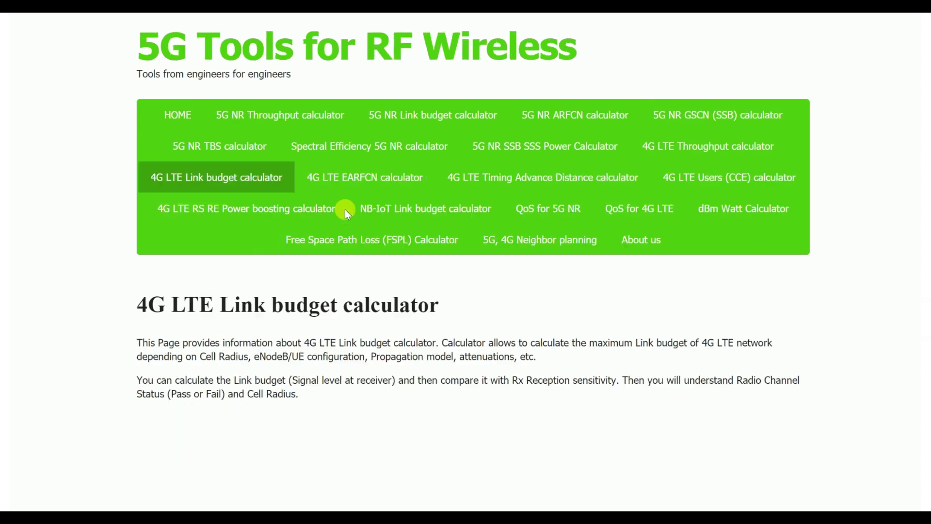
scroll(380, 286, "down", 5)
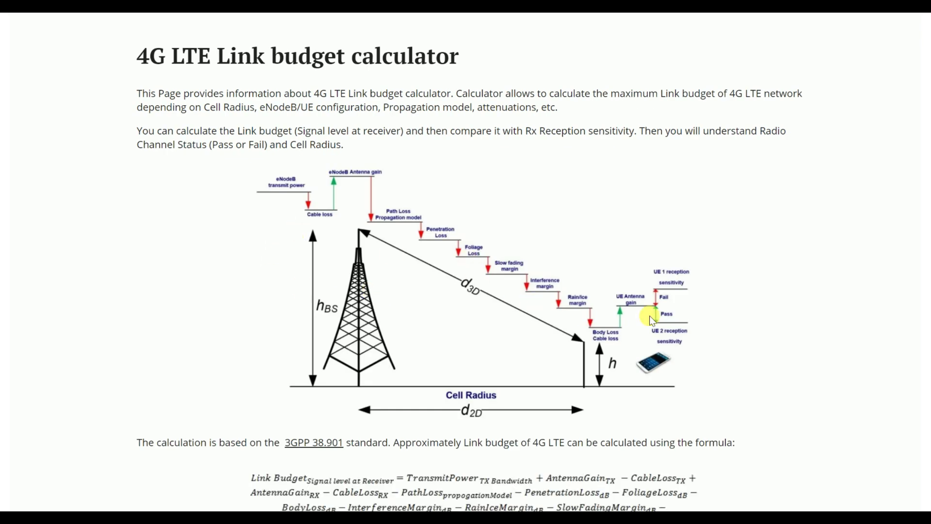
scroll(534, 287, "down", 10)
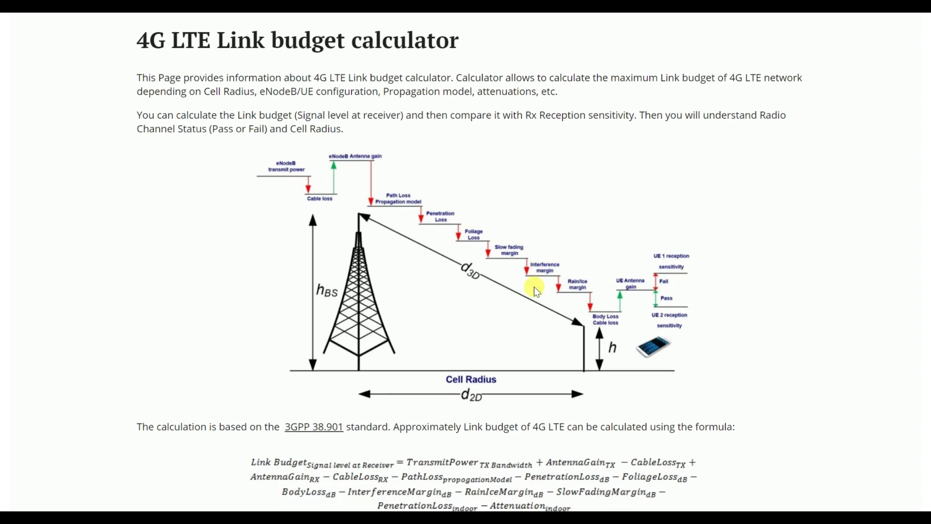
scroll(446, 324, "down", 6)
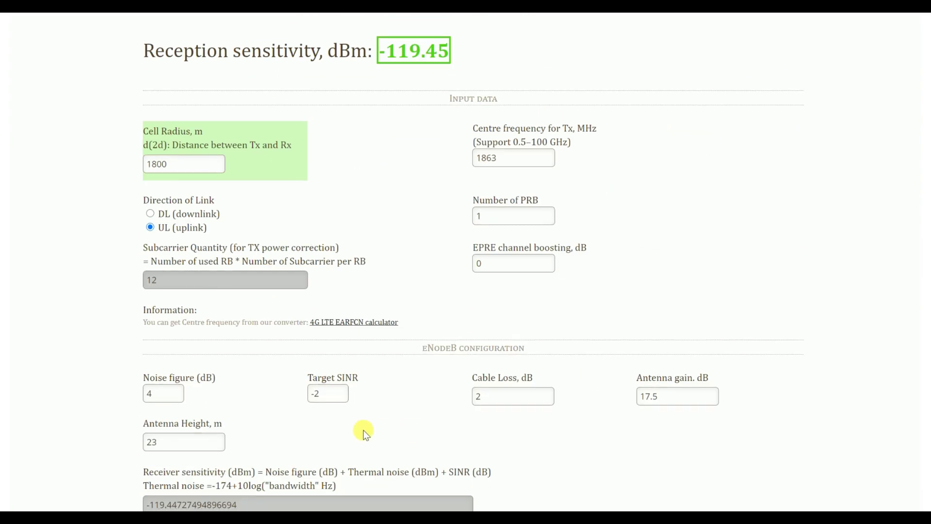
scroll(362, 429, "down", 1)
scroll(518, 295, "down", 16)
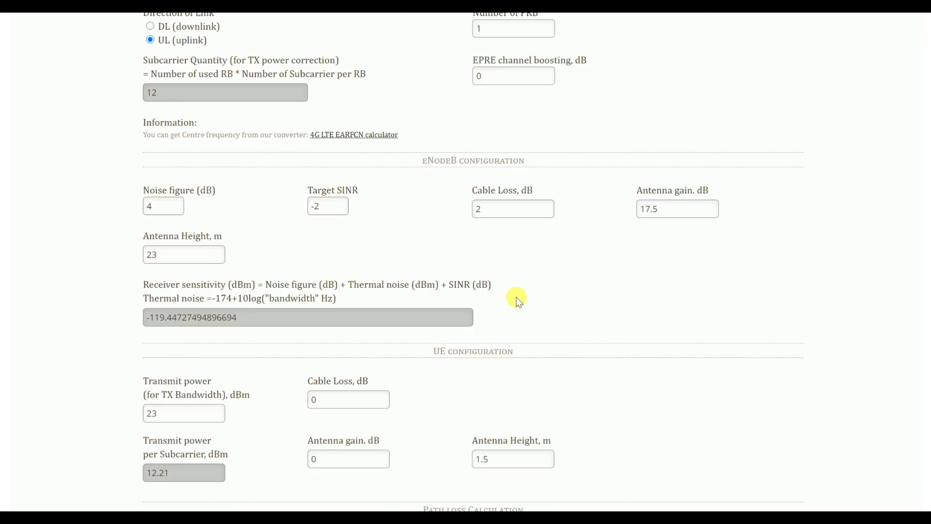
scroll(555, 309, "down", 6)
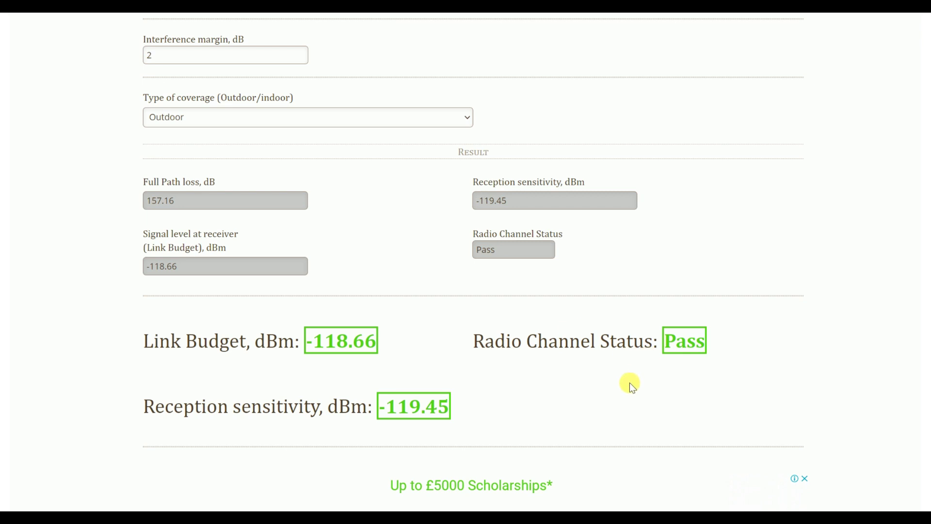
scroll(642, 312, "up", 10)
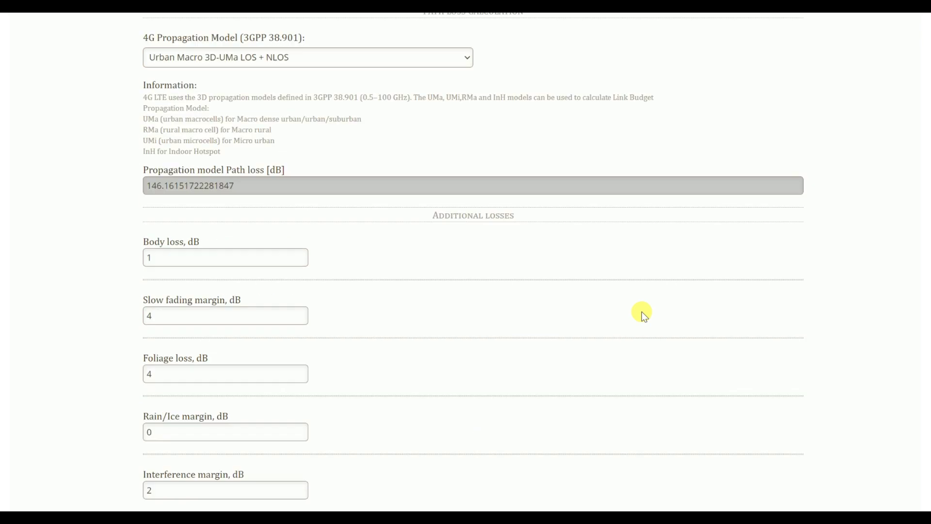
scroll(642, 312, "up", 20)
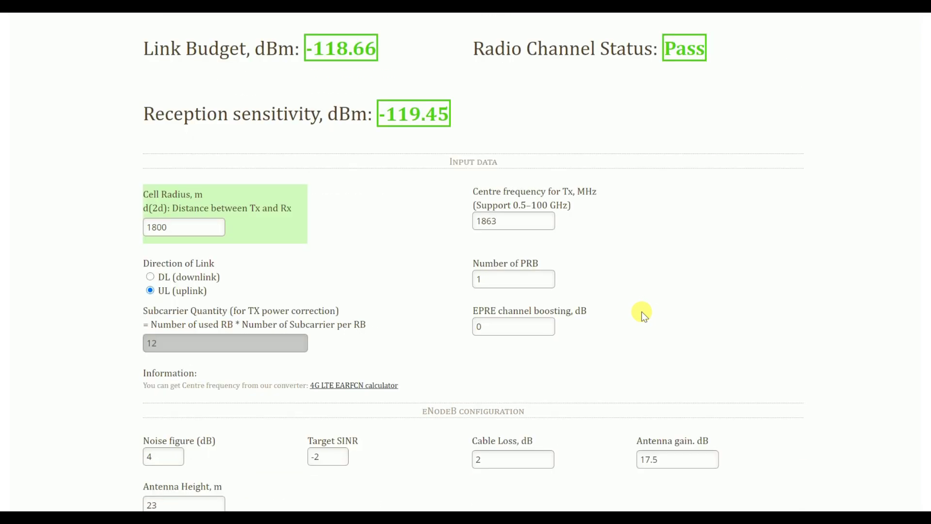
scroll(642, 312, "up", 15)
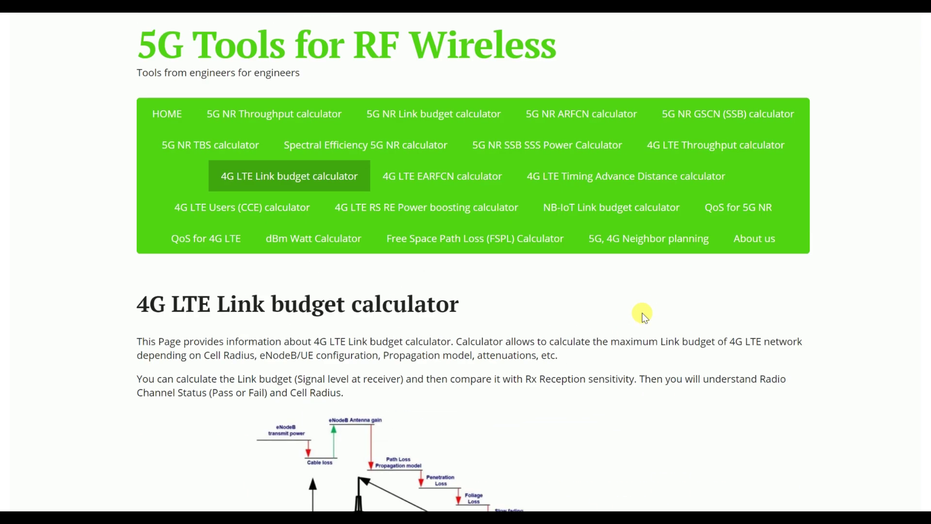
Open the 4G LTE EARFCN calculator and set the downlink EARFCN to 1557
left_click(450, 179)
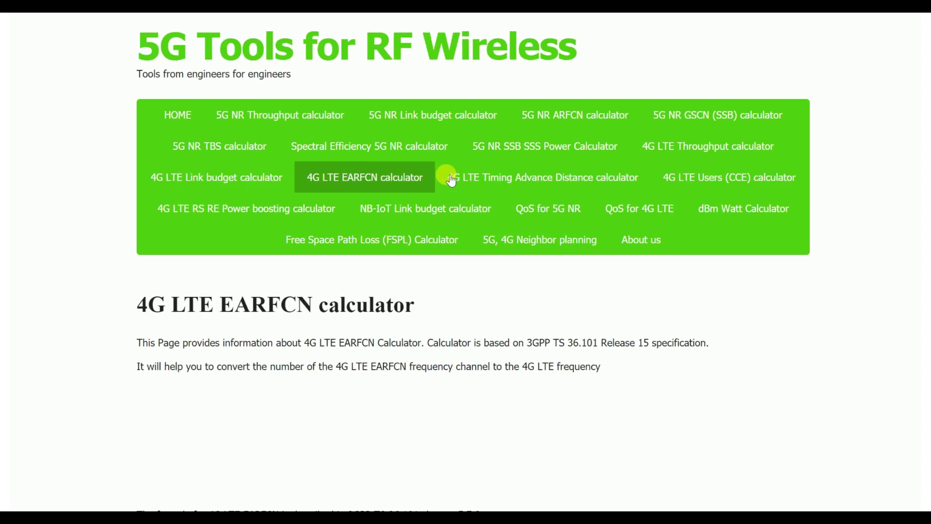
scroll(601, 427, "down", 1)
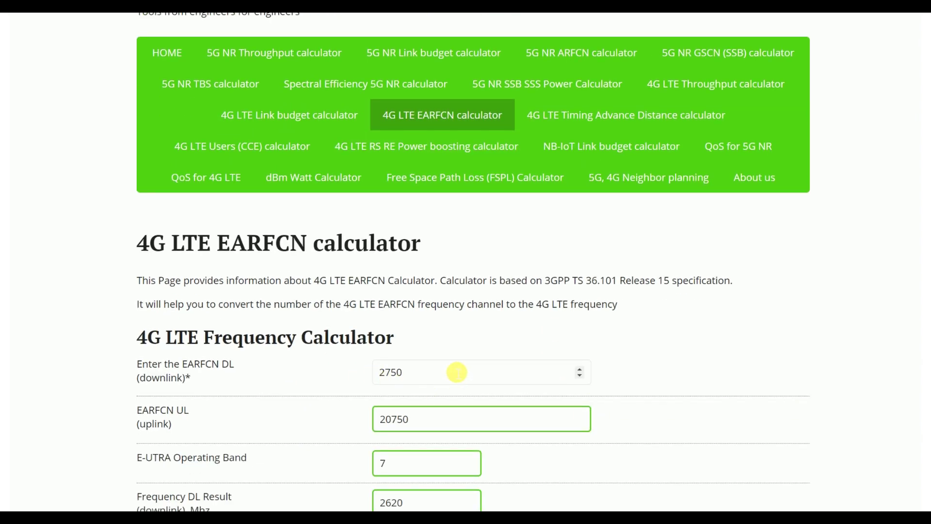
scroll(557, 380, "down", 2)
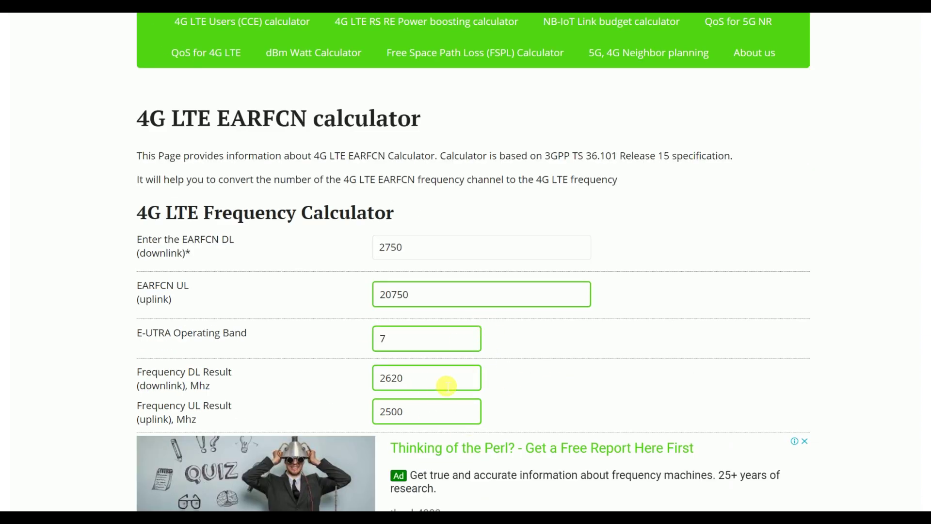
double_click(376, 248)
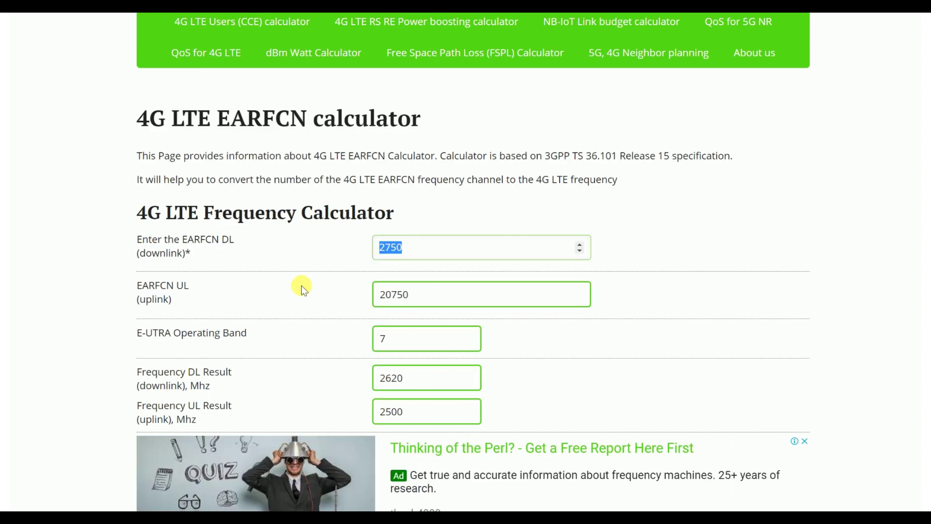
type("1557")
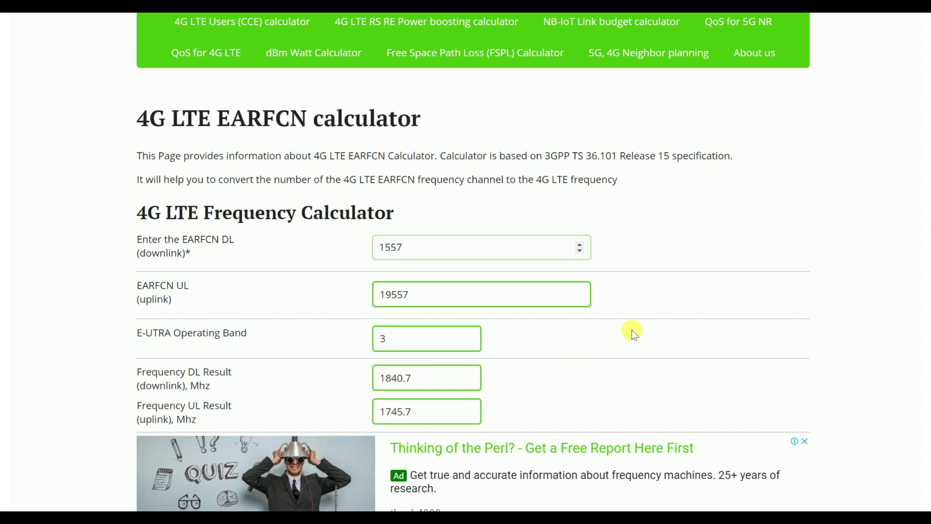
In the dBm Watt Calculator, convert 46 dBm to watts and 40 W to dBm
scroll(632, 331, "up", 4)
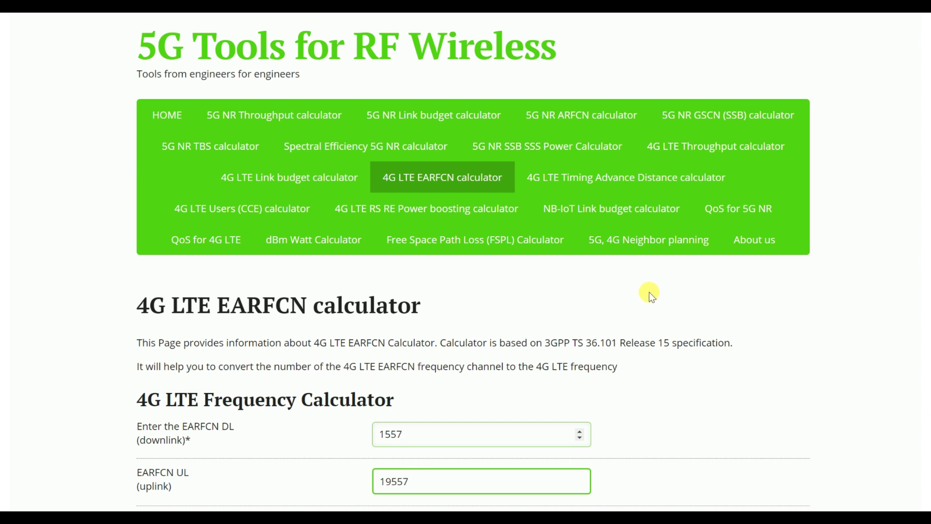
left_click(322, 247)
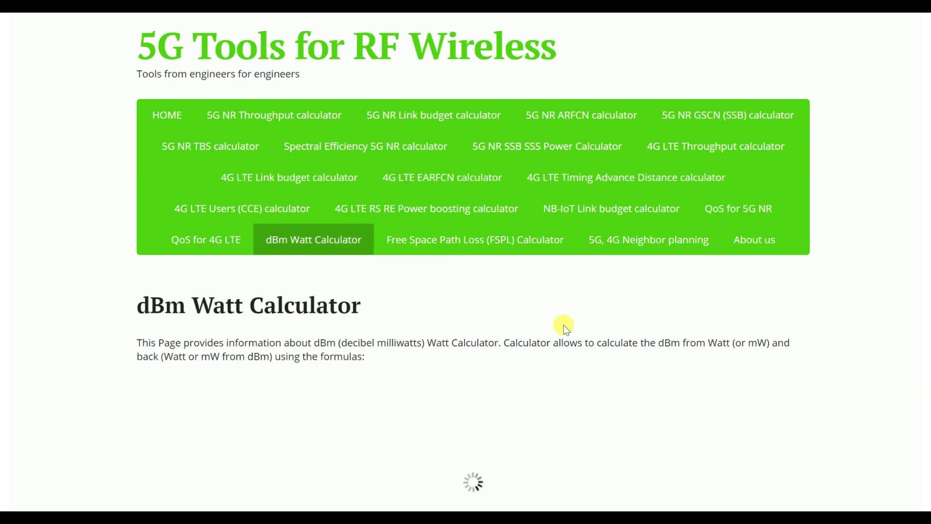
scroll(566, 329, "down", 1)
scroll(565, 328, "down", 9)
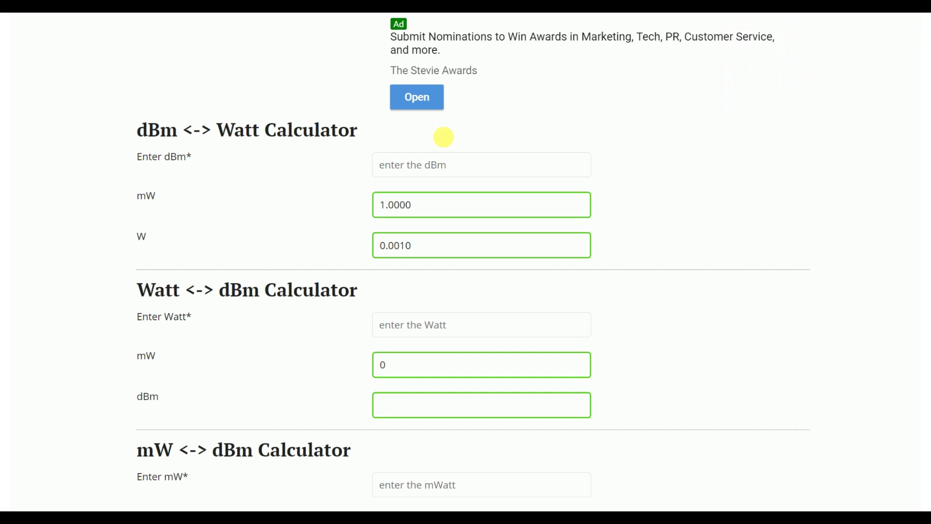
left_click(439, 164)
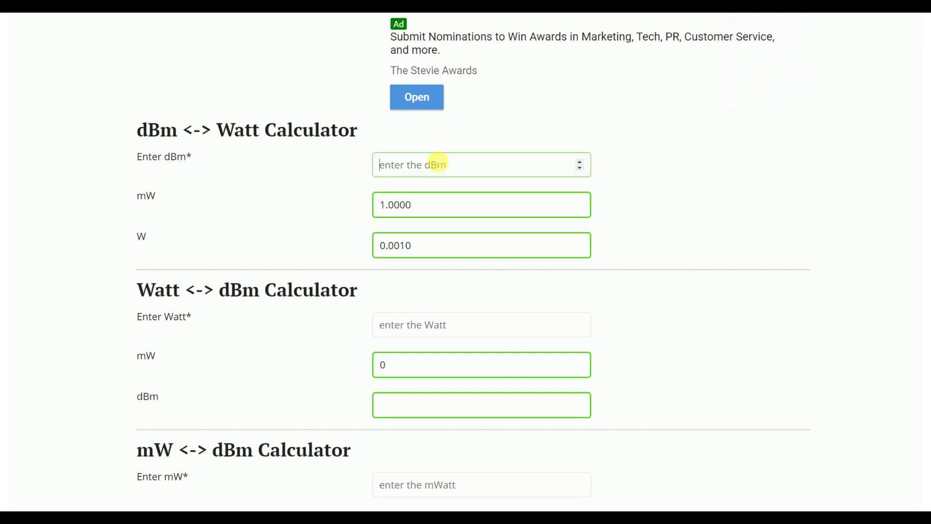
type("46")
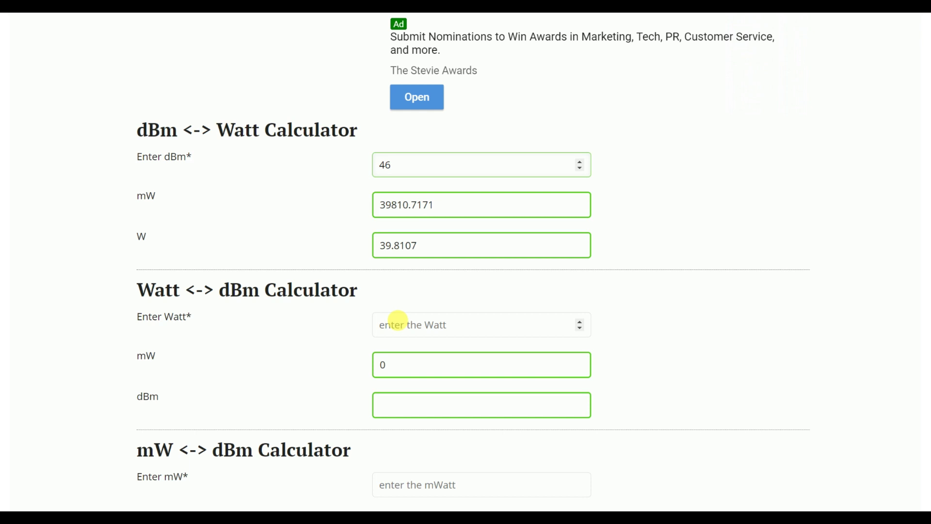
left_click(430, 324)
type("40")
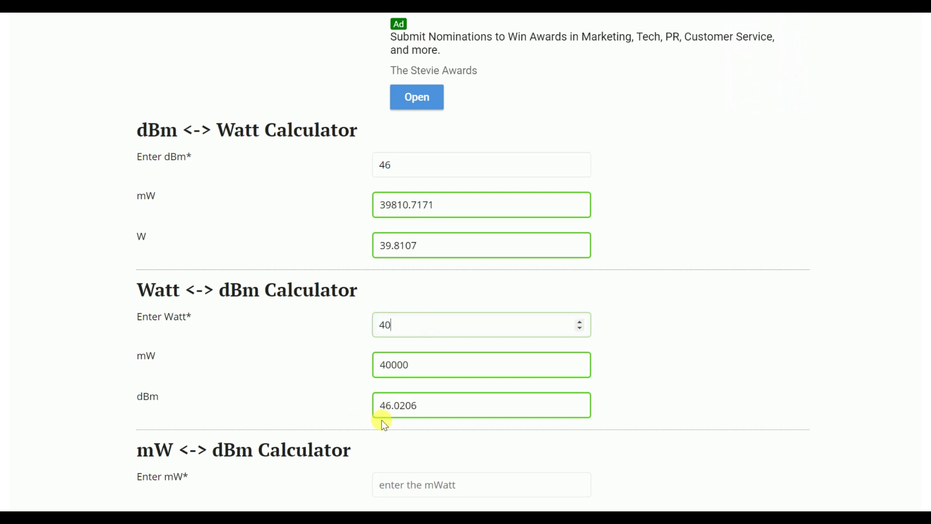
Open the 4G LTE Users (CCE) calculator and examine its PDCCH formats table, input data and maximum-user results
scroll(395, 429, "up", 9)
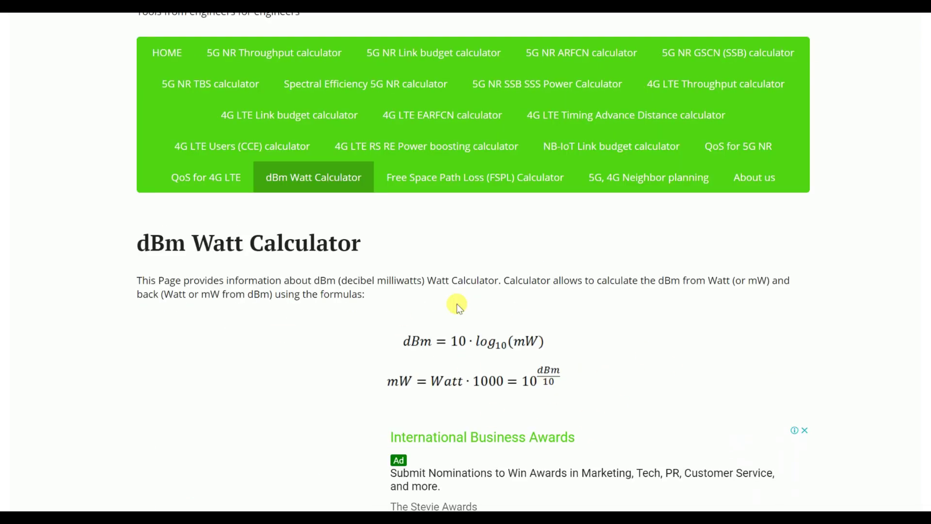
left_click(279, 154)
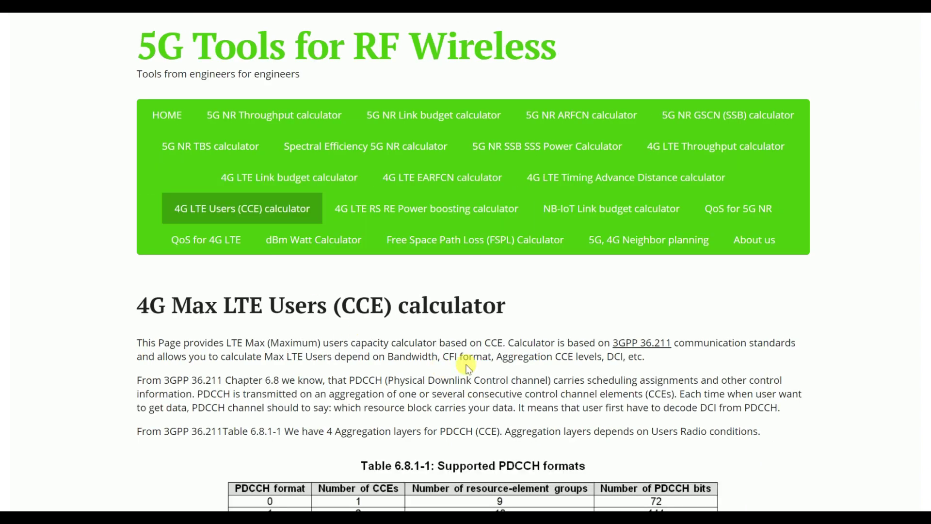
scroll(469, 369, "down", 5)
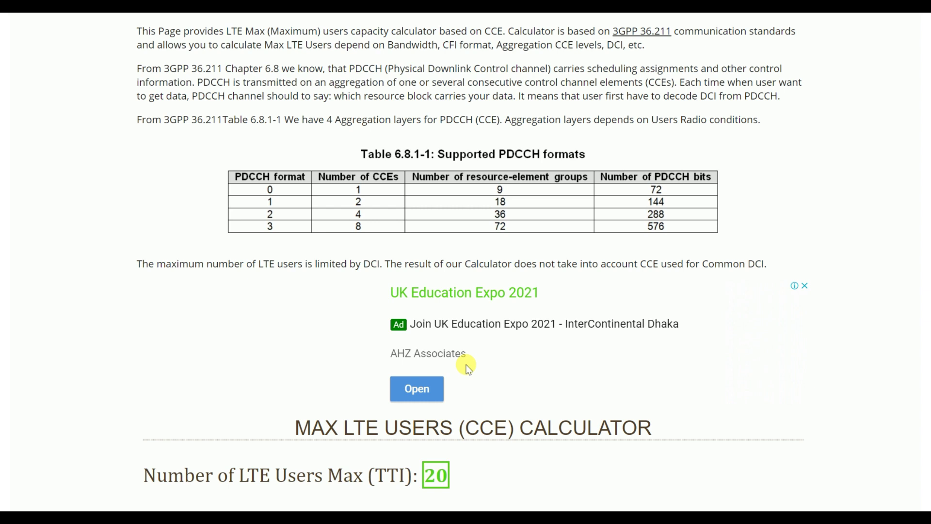
scroll(469, 369, "down", 3)
scroll(468, 366, "up", 2)
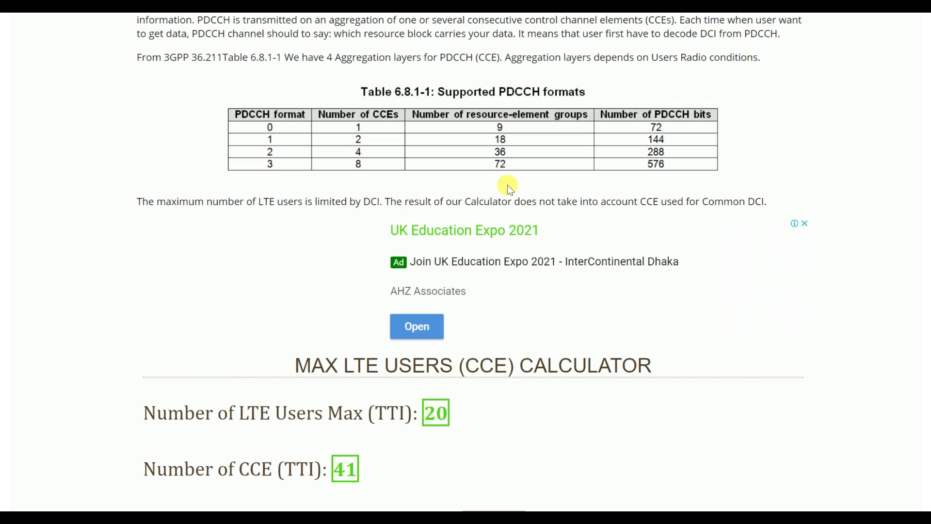
scroll(507, 184, "up", 2)
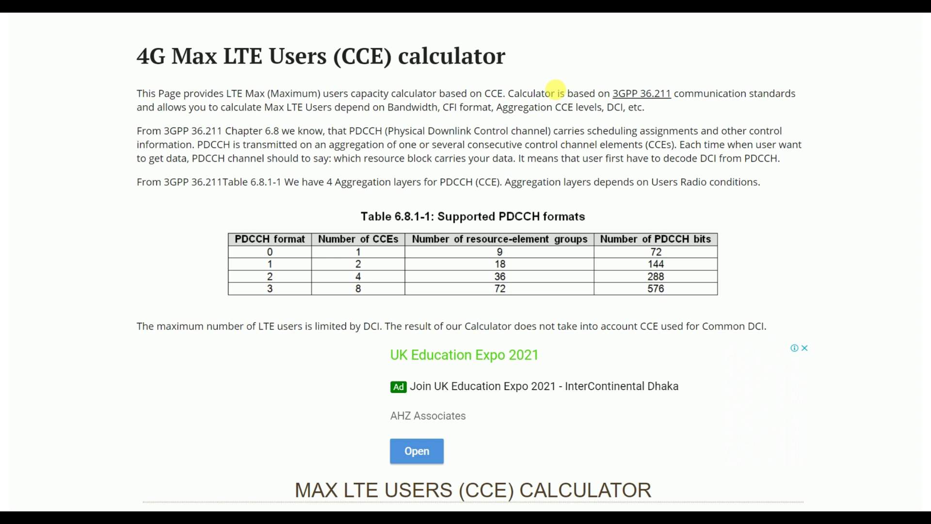
scroll(598, 211, "down", 7)
scroll(605, 217, "down", 1)
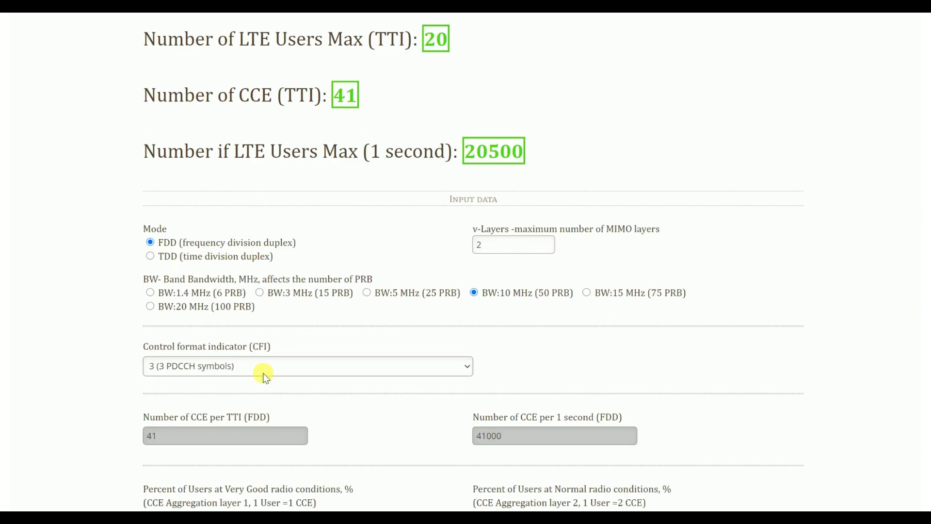
scroll(269, 381, "down", 8)
scroll(272, 381, "down", 3)
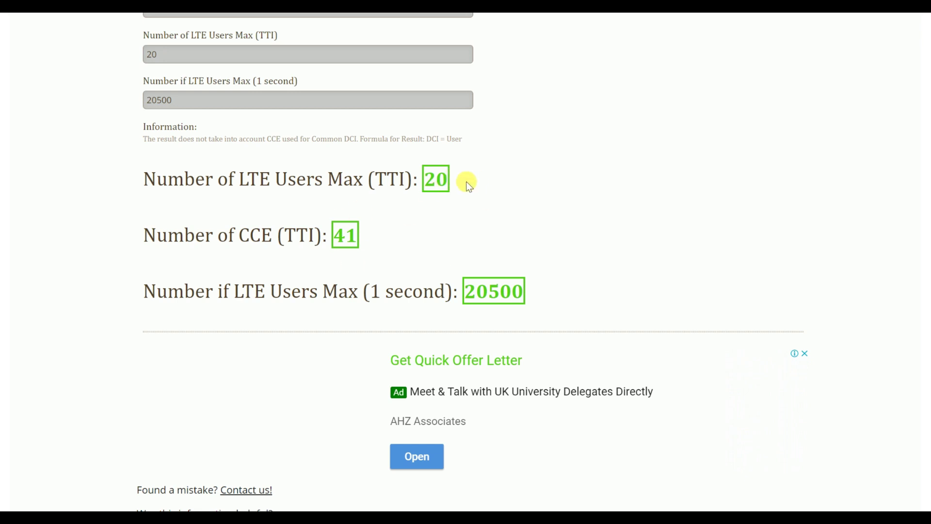
scroll(557, 263, "up", 2)
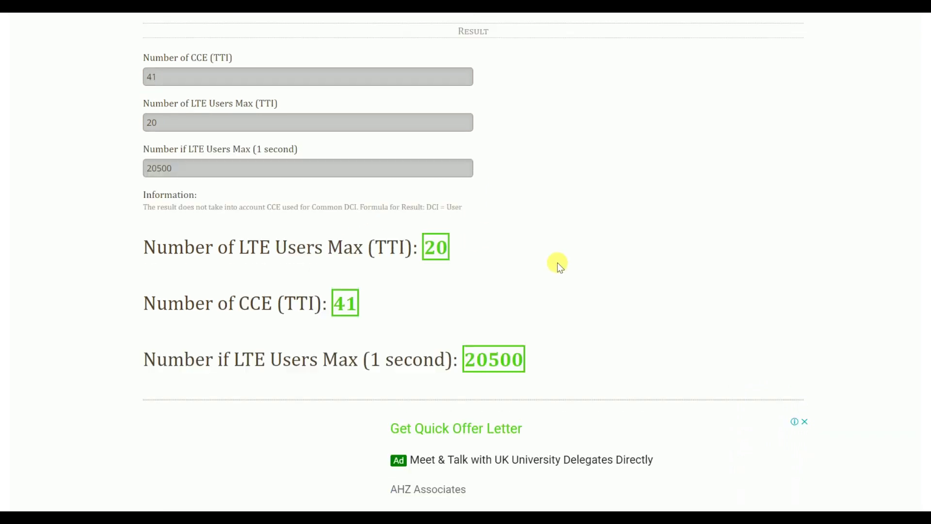
Open the 4G LTE Timing Advance Distance calculator and review its subframe diagram and the Nta and distance formulas
scroll(557, 263, "up", 15)
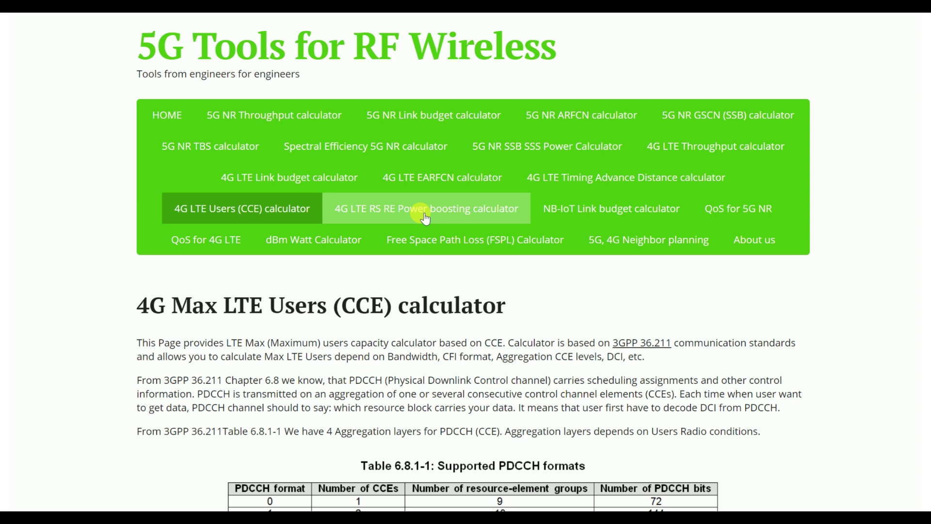
left_click(606, 185)
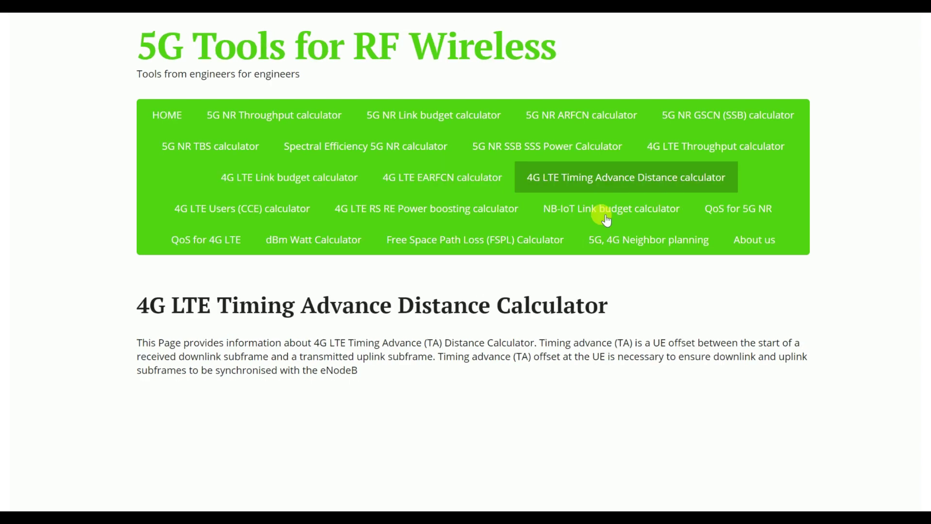
scroll(616, 339, "down", 5)
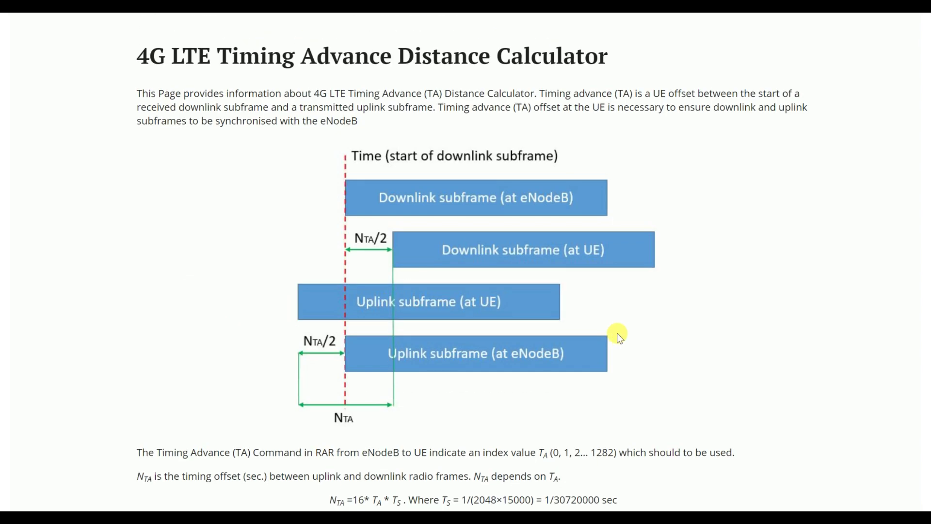
scroll(619, 335, "down", 6)
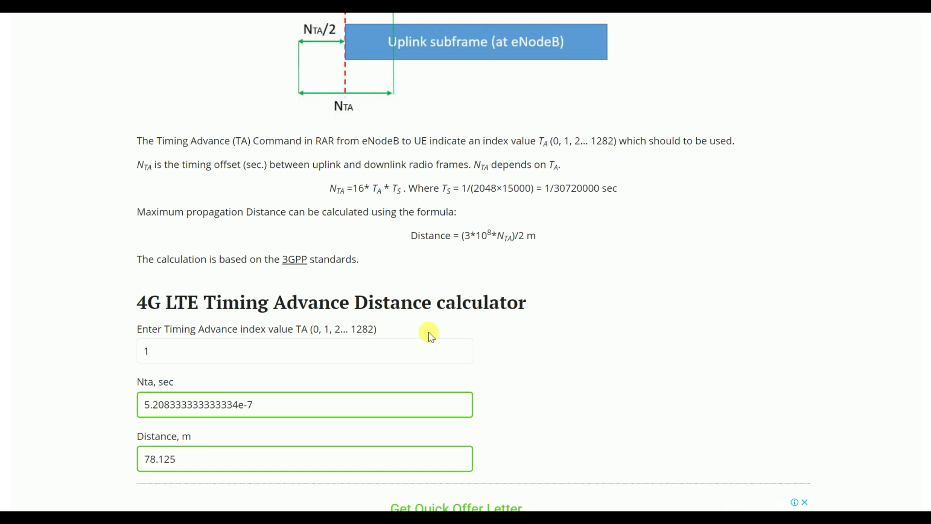
Examine the calculated distance for a timing advance index of 1
double_click(233, 358)
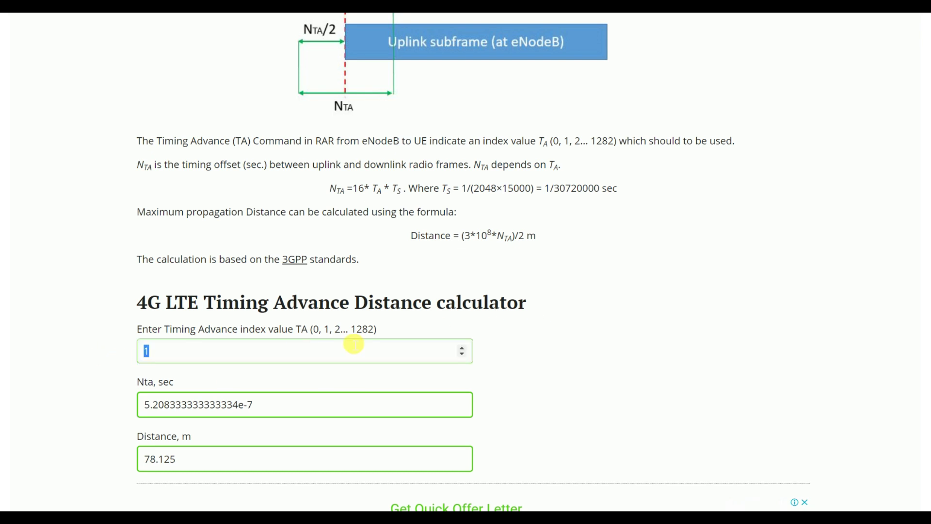
scroll(474, 338, "down", 1)
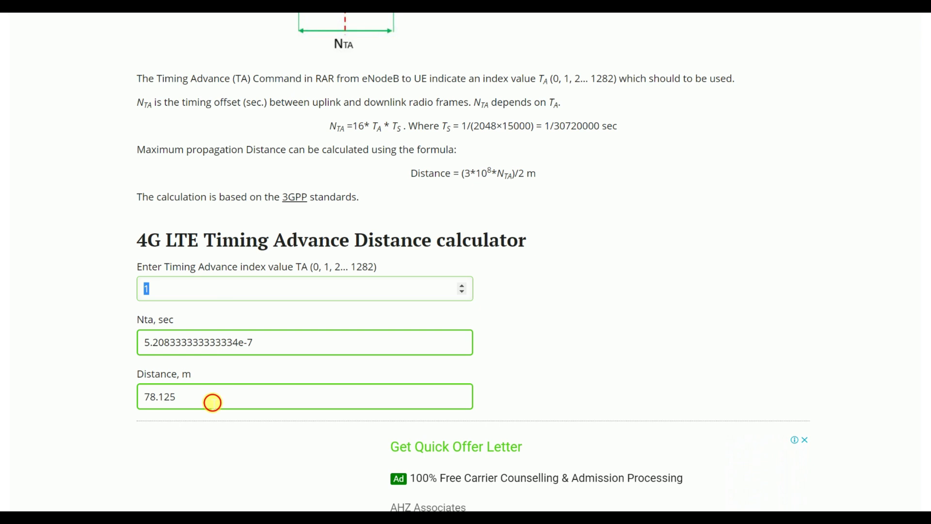
left_click_drag(211, 401, 145, 399)
left_click(173, 293)
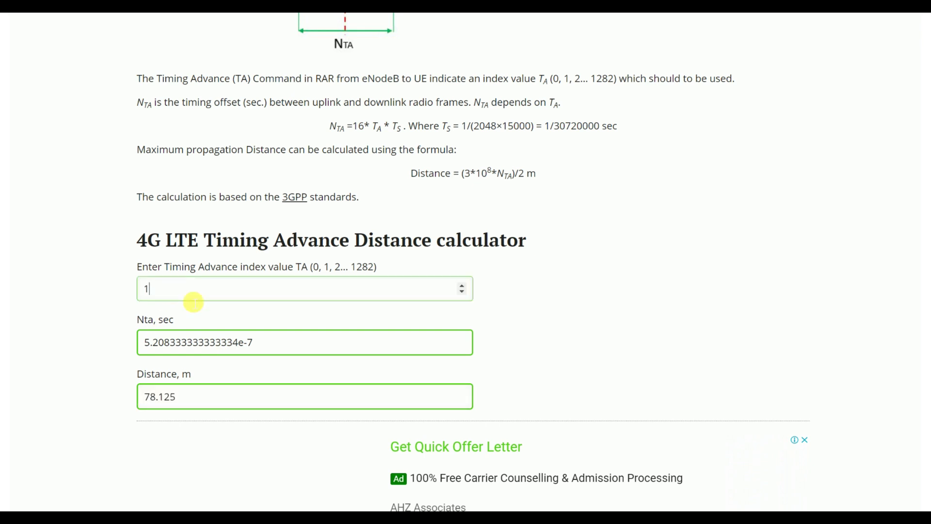
double_click(155, 405)
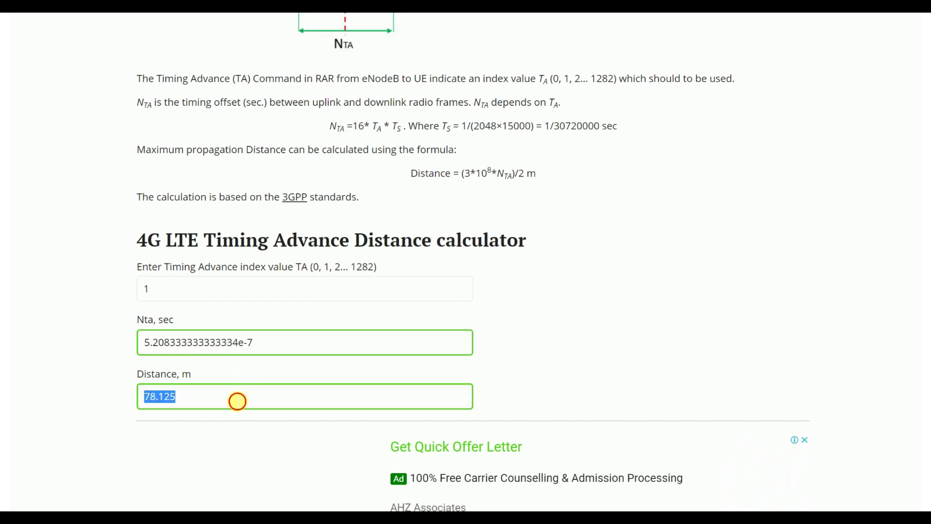
left_click(238, 401)
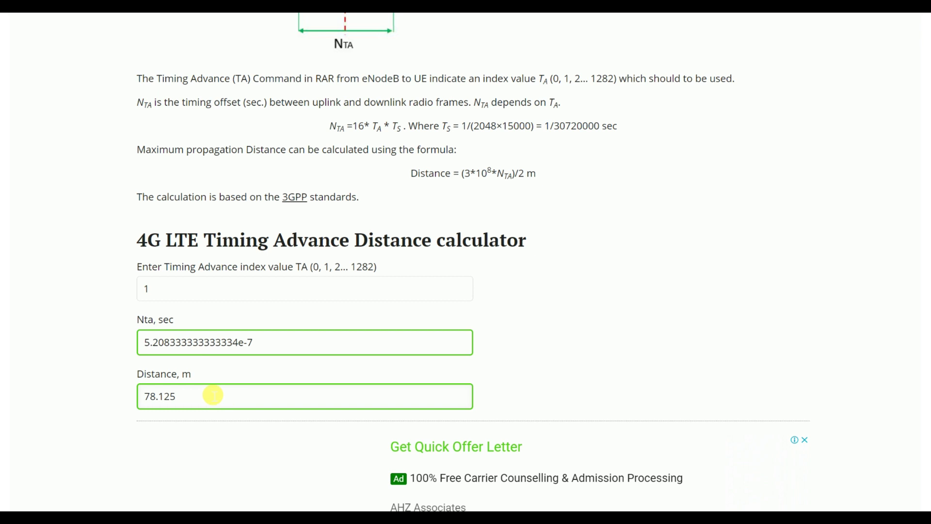
left_click_drag(202, 374, 141, 373)
left_click(224, 402)
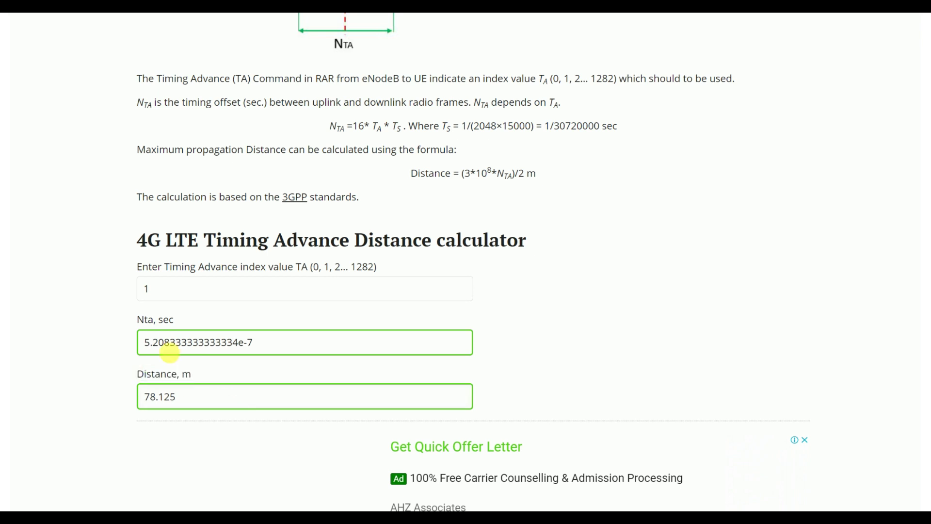
Set the timing advance index value to 15 and check the resulting distance in metres
double_click(166, 289)
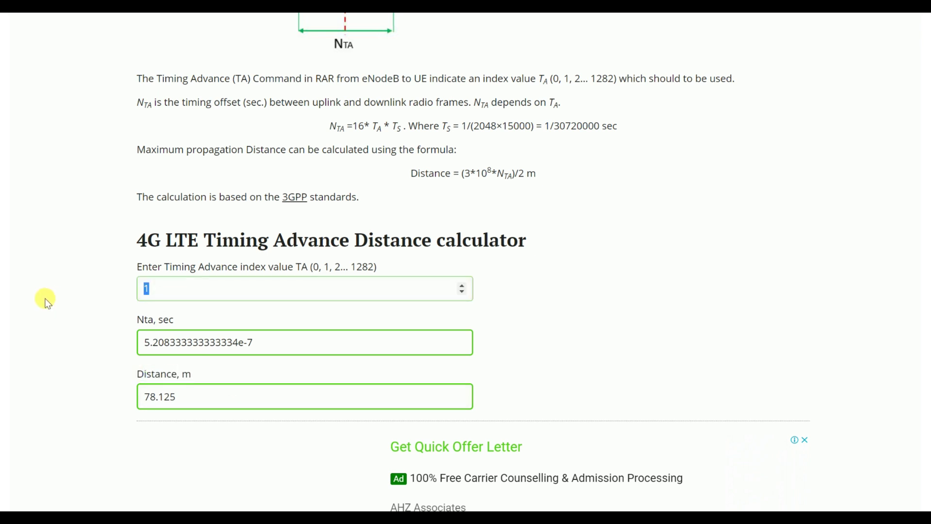
type("15")
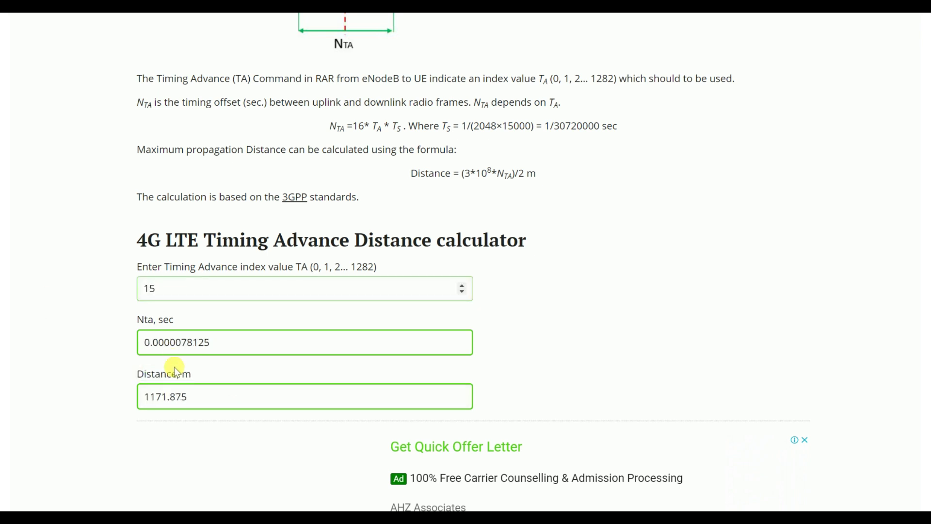
left_click(152, 401)
left_click_drag(144, 402, 157, 402)
left_click(215, 397)
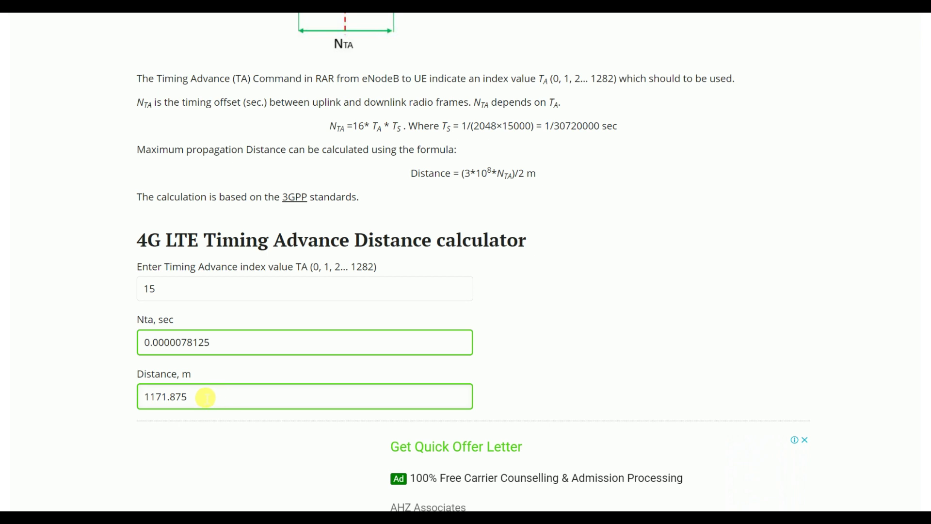
Open the 4G LTE RS RE Power boosting calculator and review its resource-grid diagram, Pa/Pb table and input data
scroll(319, 380, "up", 9)
scroll(319, 381, "up", 4)
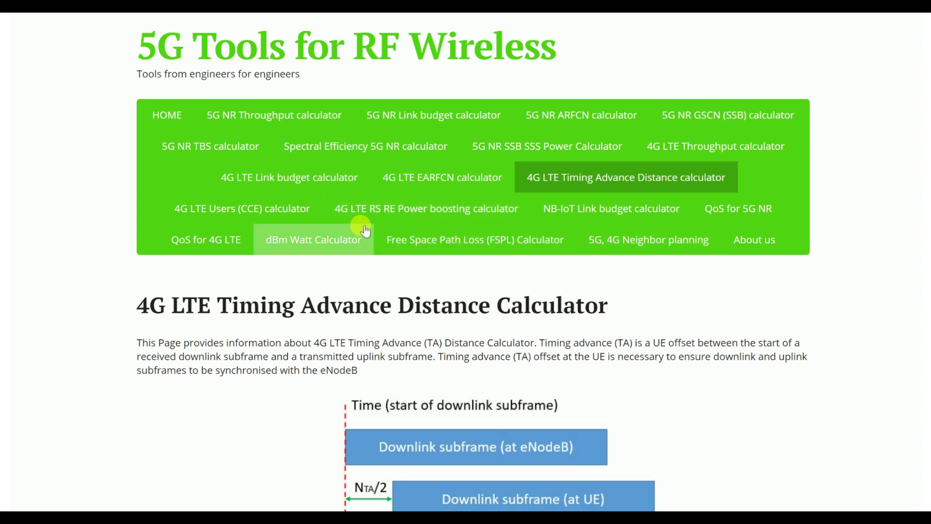
left_click(499, 213)
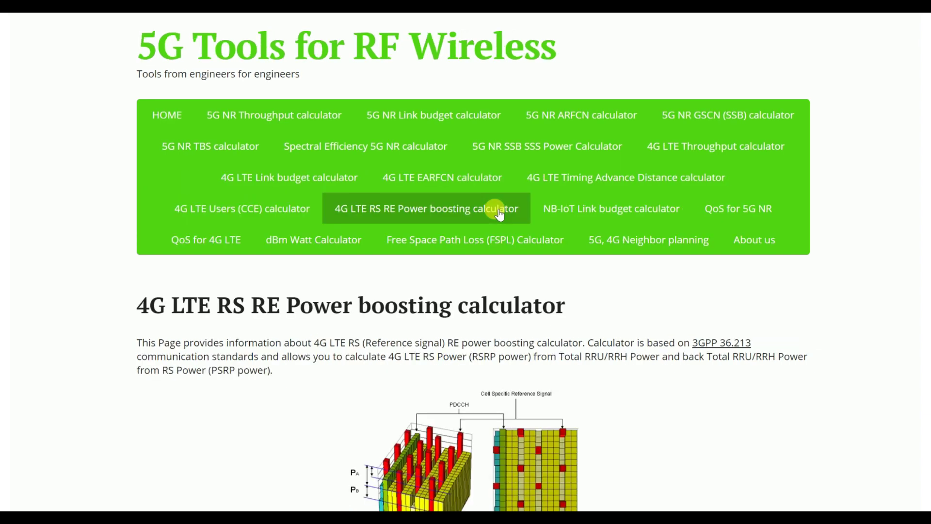
scroll(499, 211, "down", 2)
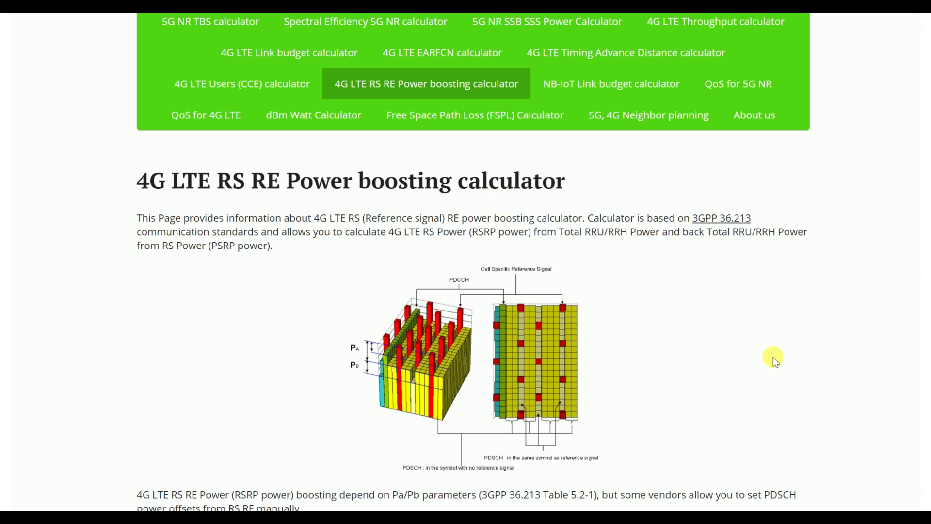
scroll(771, 359, "down", 1)
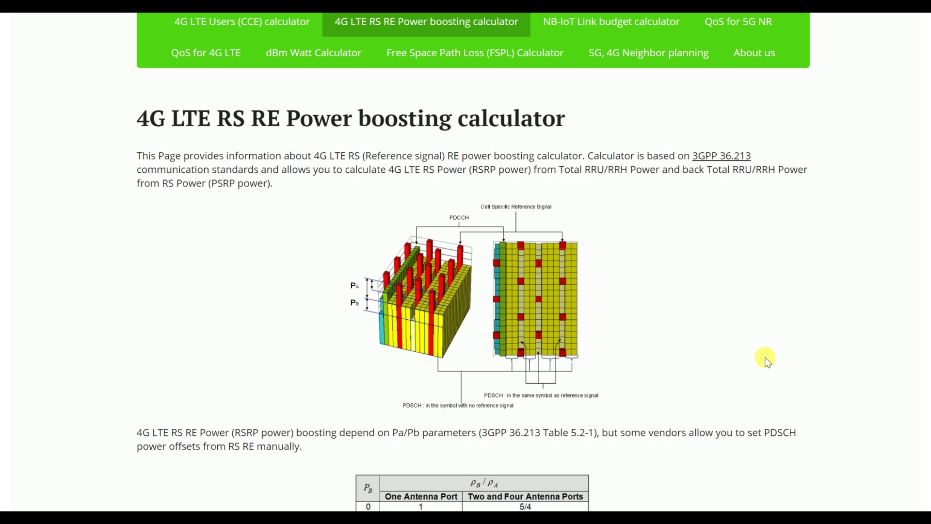
scroll(773, 359, "down", 1)
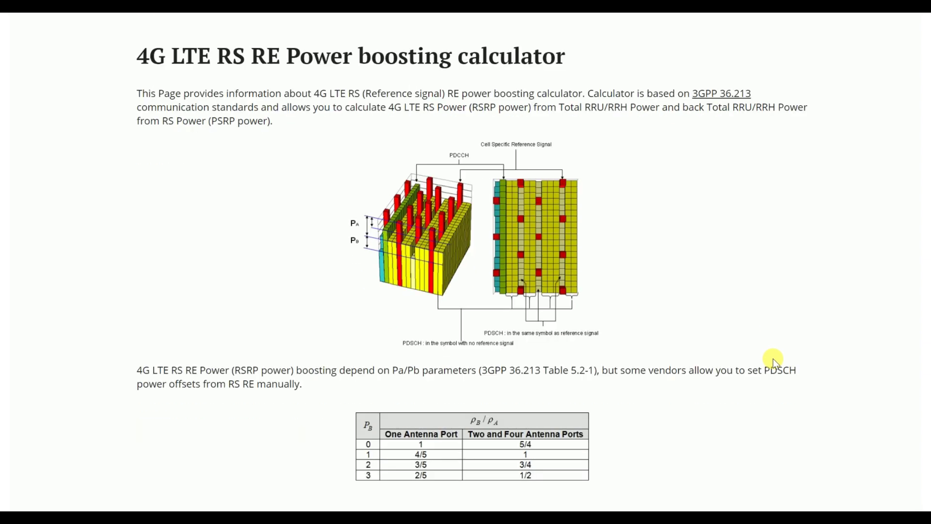
scroll(773, 359, "down", 2)
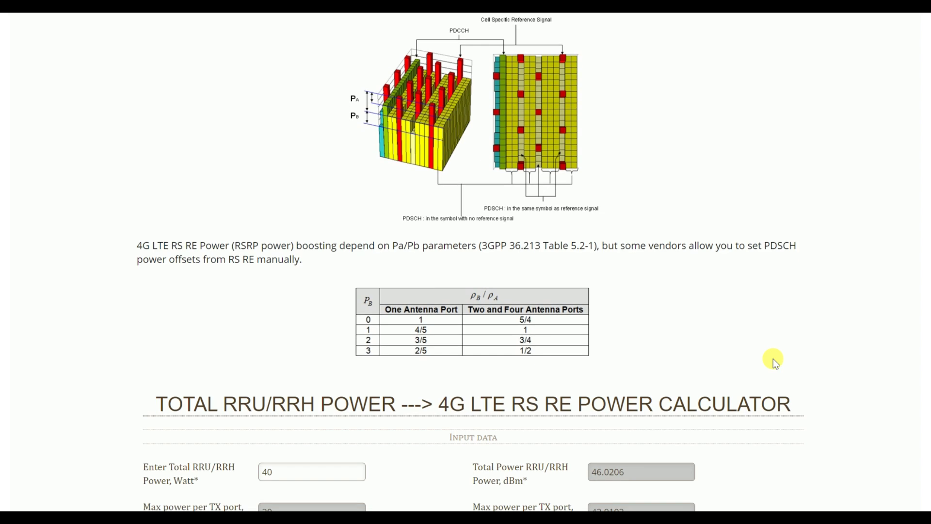
scroll(773, 359, "down", 2)
scroll(773, 359, "down", 1)
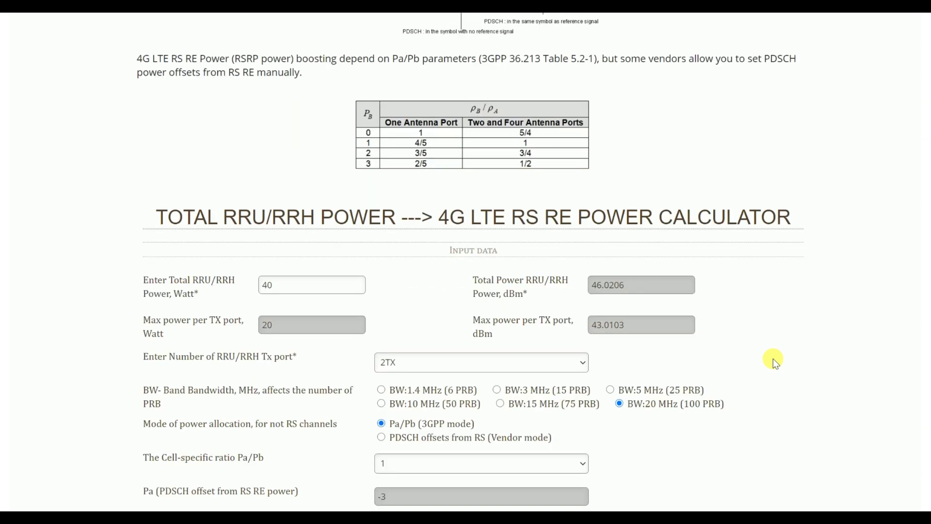
scroll(774, 359, "down", 1)
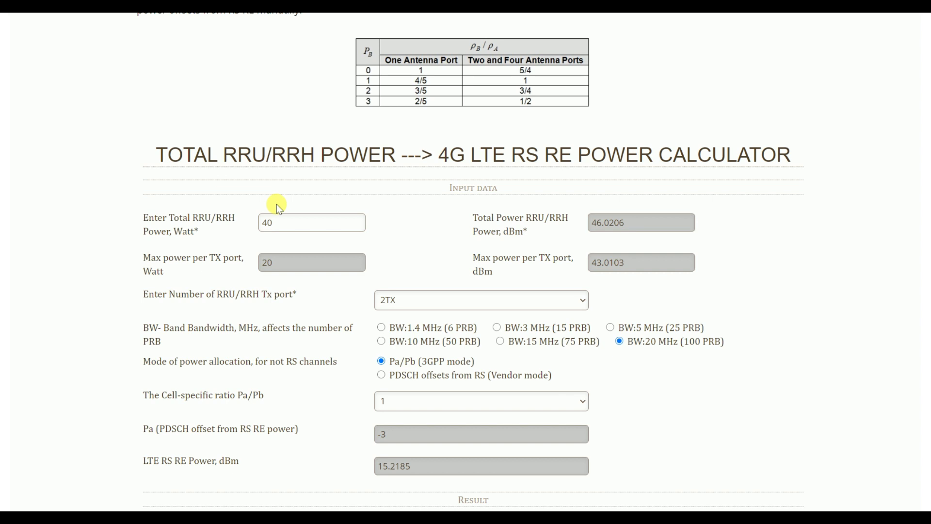
scroll(359, 223, "up", 5)
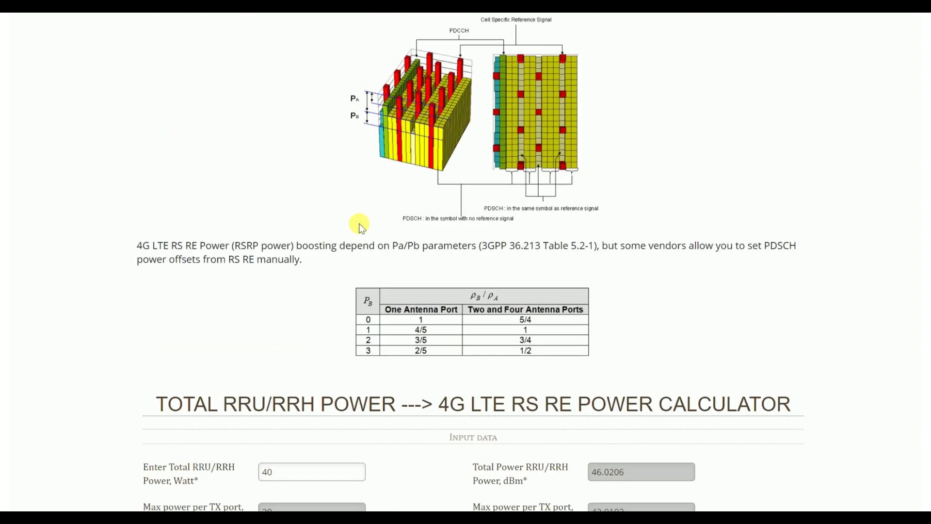
scroll(359, 223, "up", 4)
scroll(359, 223, "down", 1)
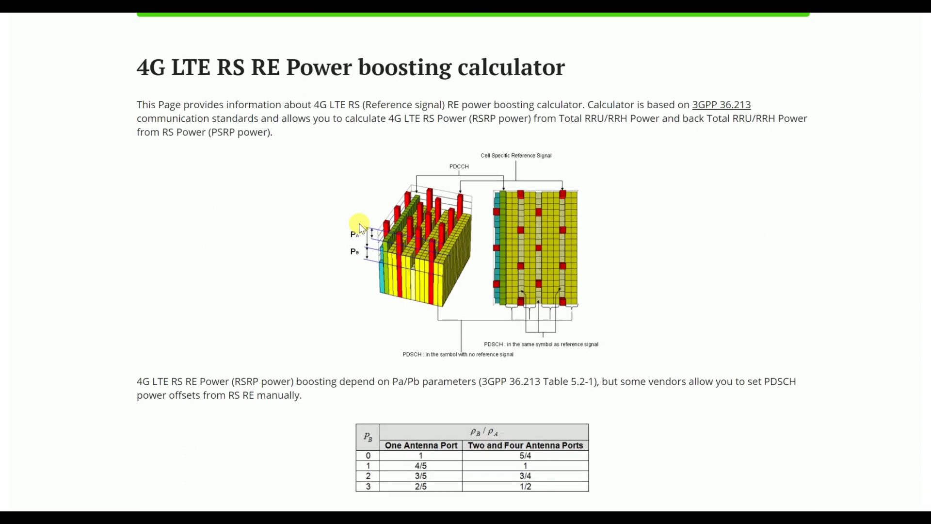
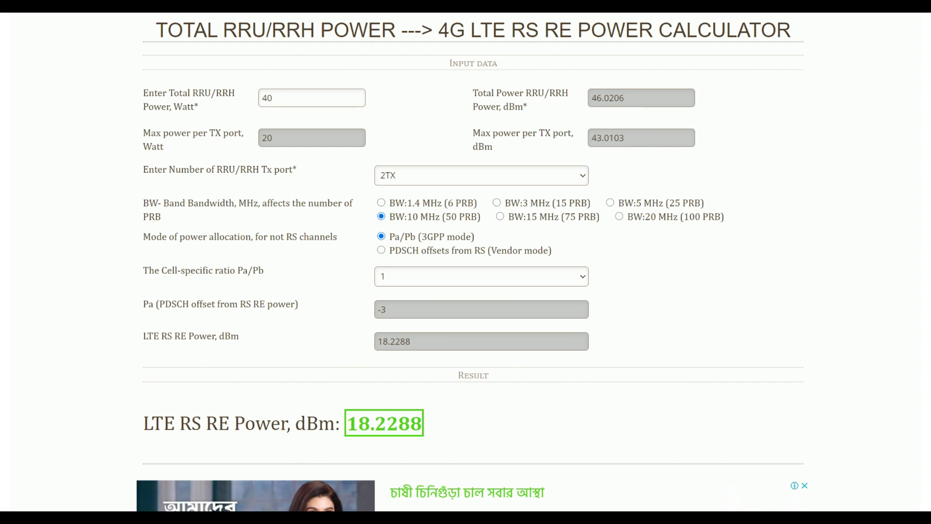
Check the total RRU/RRH power input, set the cell-specific ratio Pa/Pb to 0 and read the LTE RS RE power result
left_click(282, 102)
left_click_drag(283, 101, 231, 102)
left_click(214, 116)
left_click(554, 275)
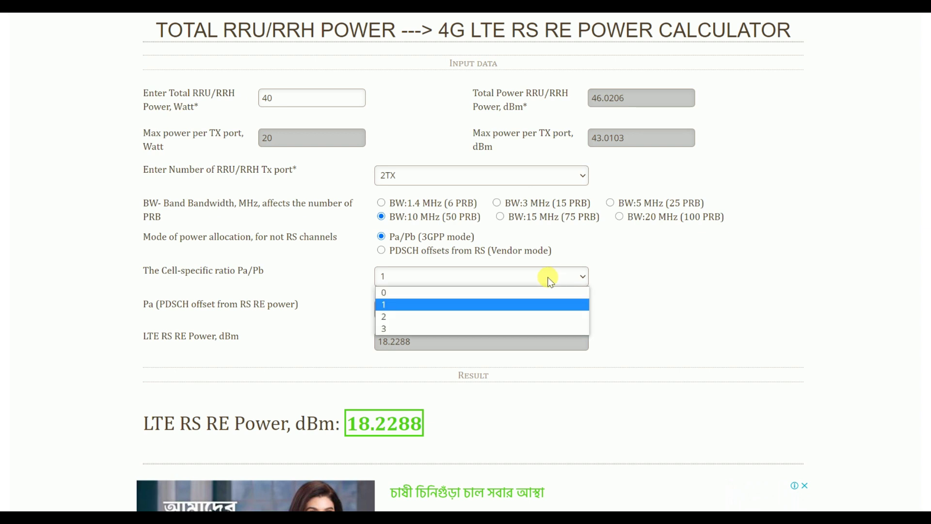
left_click(528, 293)
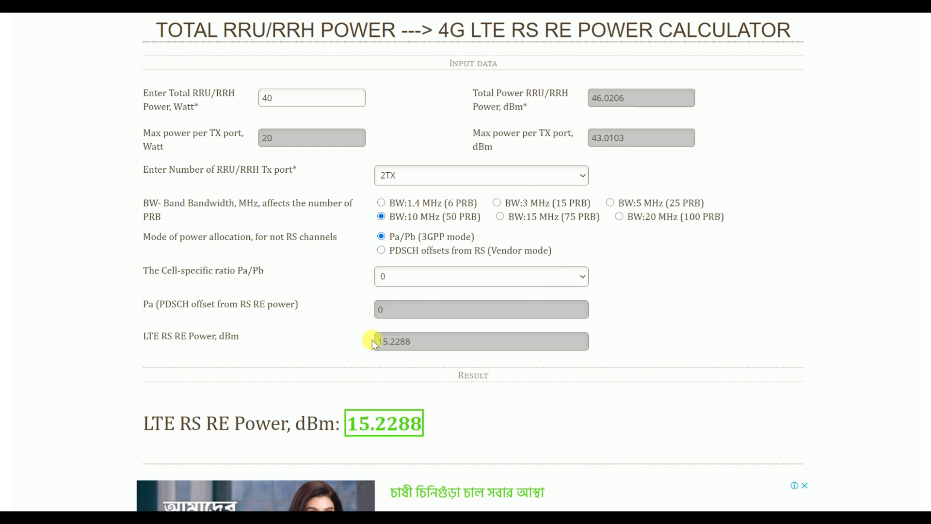
left_click_drag(388, 430, 337, 432)
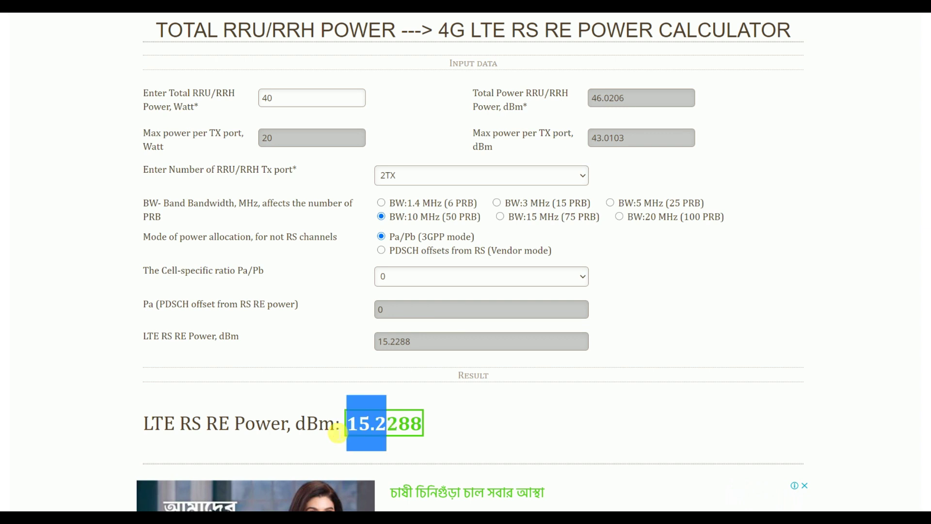
left_click(456, 427)
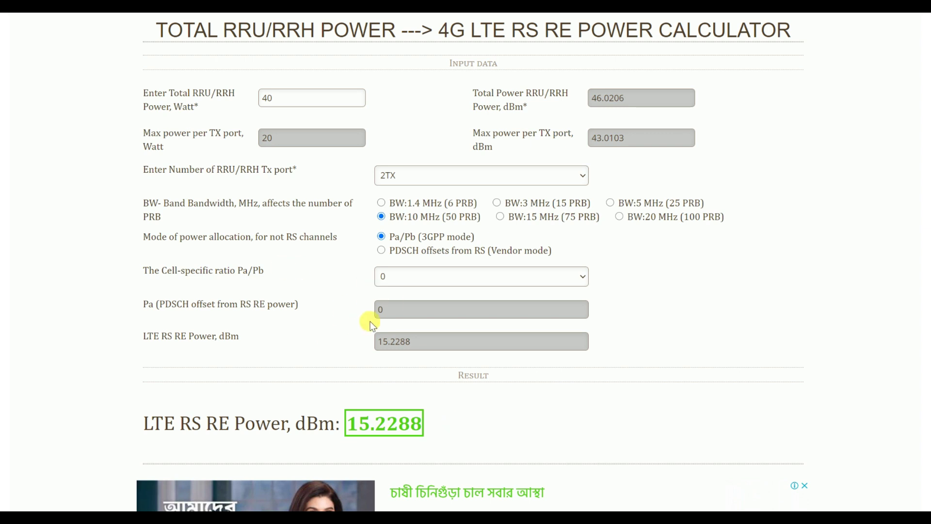
Switch the cell-specific ratio Pa/Pb to 1 and back to 0 to compare the PDSCH offset and RS RE power
left_click(394, 274)
left_click(387, 304)
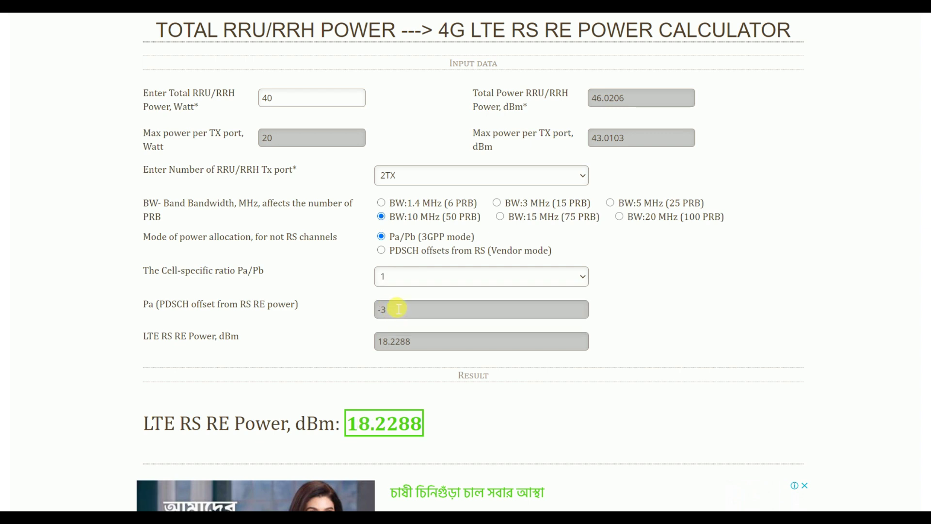
left_click(399, 281)
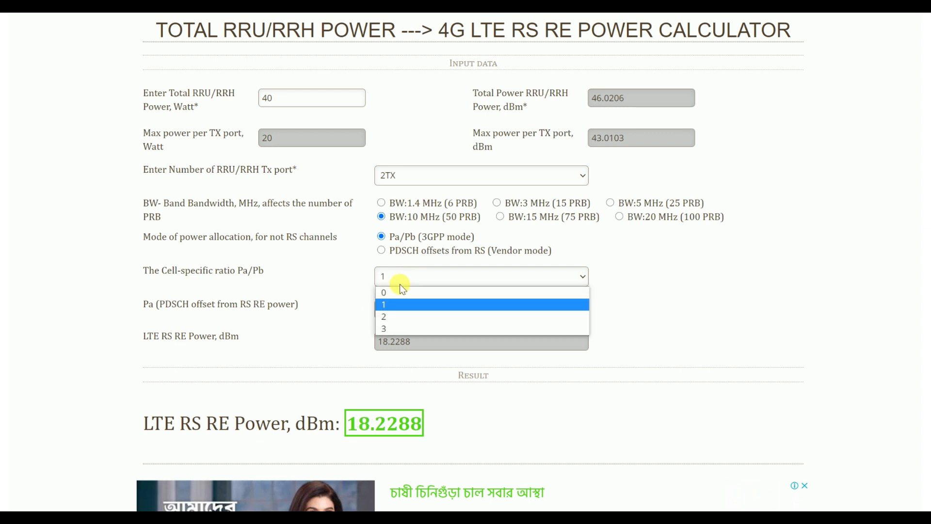
left_click(398, 294)
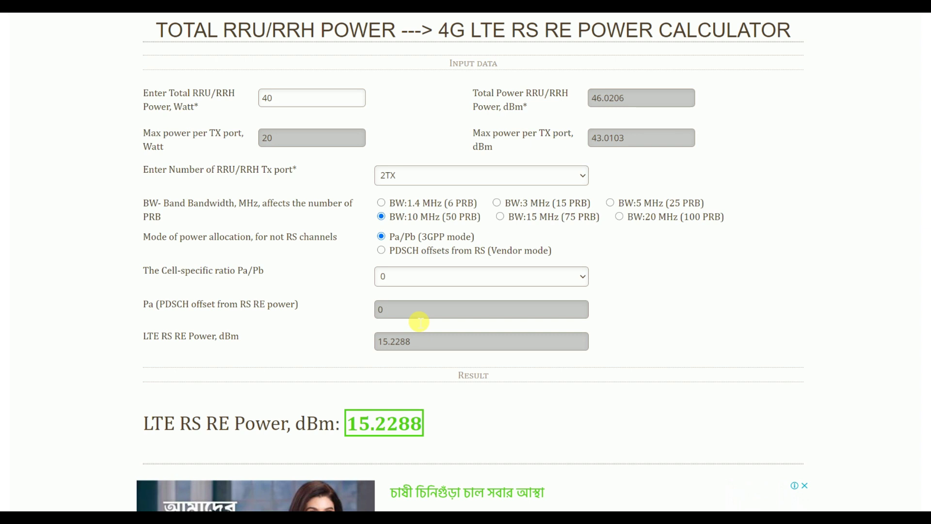
Set the cell-specific ratio Pa/Pb to 1 and compare the RS RE power at 20 MHz and 10 MHz bandwidth, ending on 10 MHz
left_click(435, 275)
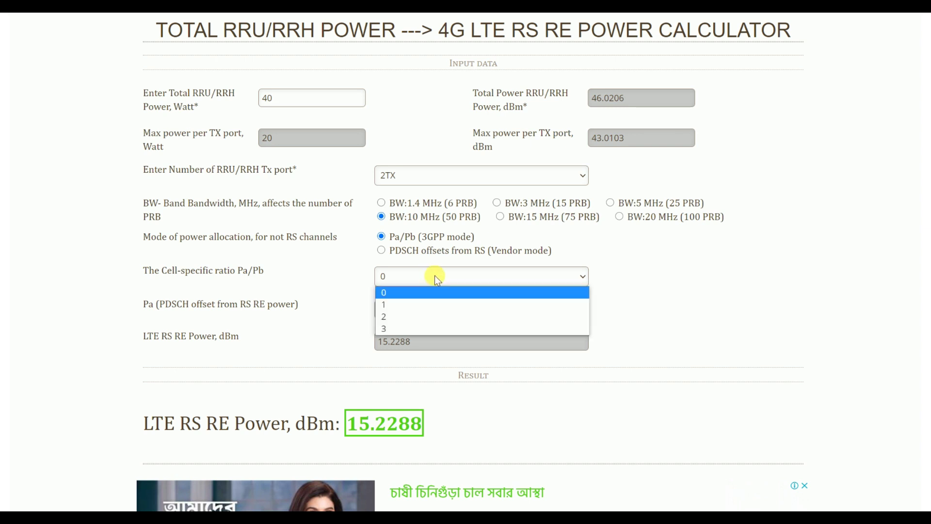
left_click(436, 304)
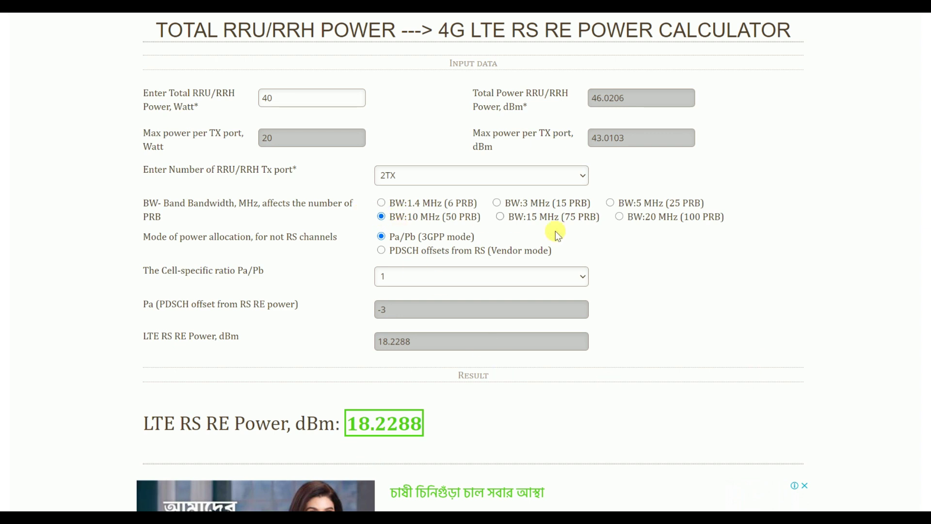
left_click(619, 216)
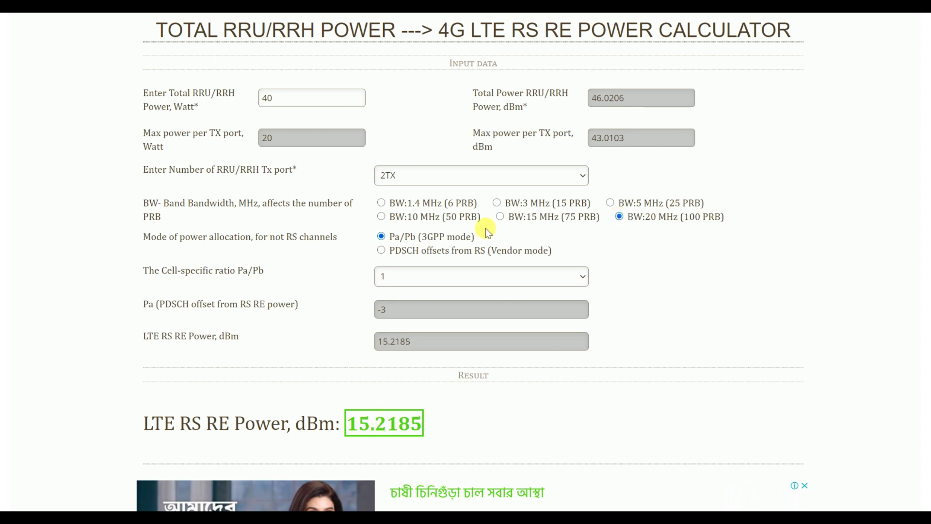
left_click(382, 216)
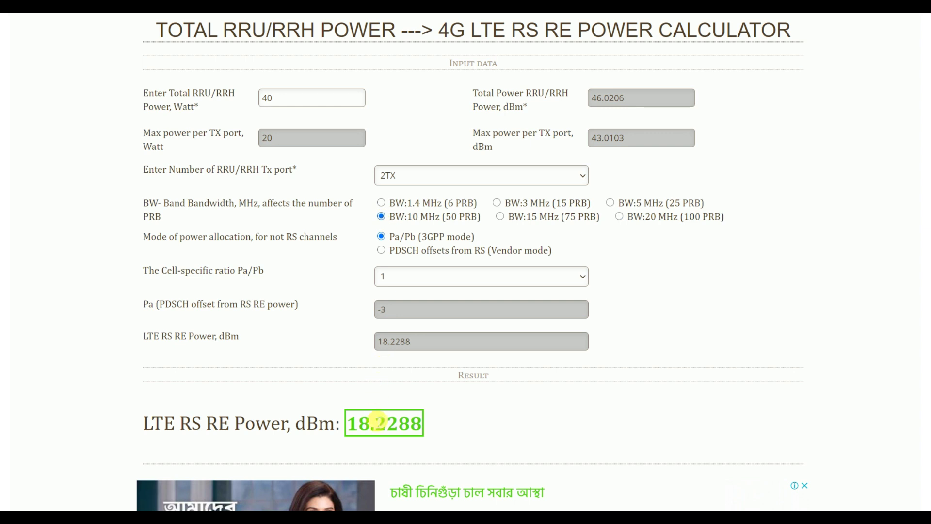
Set the band bandwidth to 20 MHz (100 PRB) and check the resulting LTE RS RE power
left_click(619, 217)
left_click_drag(392, 425, 346, 425)
left_click(580, 409)
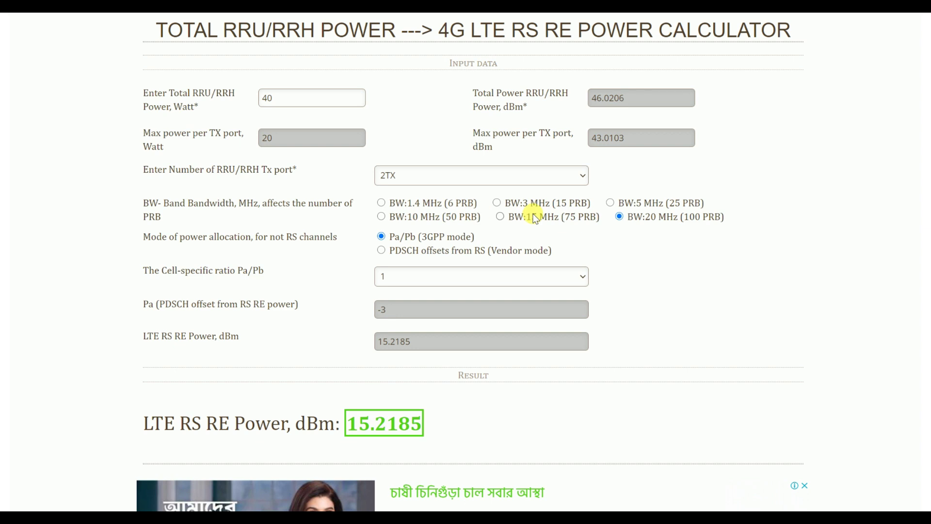
left_click(619, 216)
left_click_drag(388, 431, 357, 430)
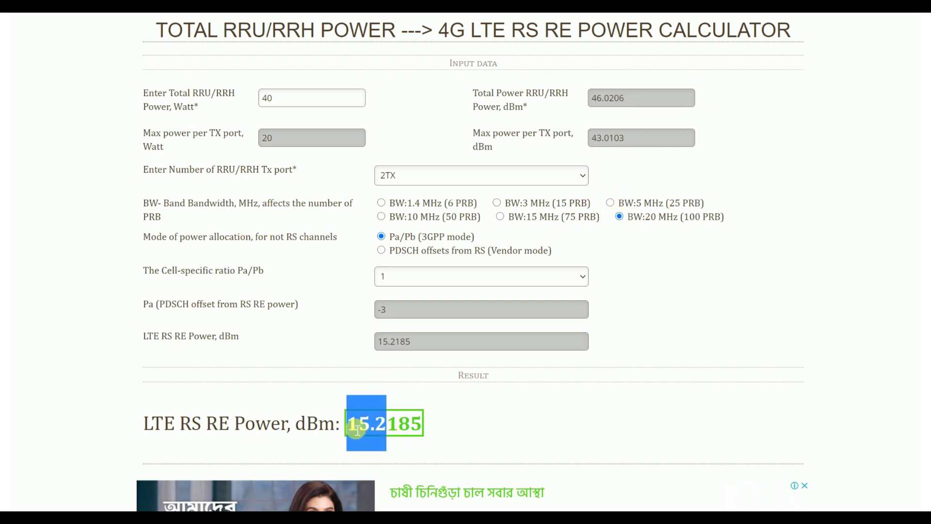
left_click(453, 423)
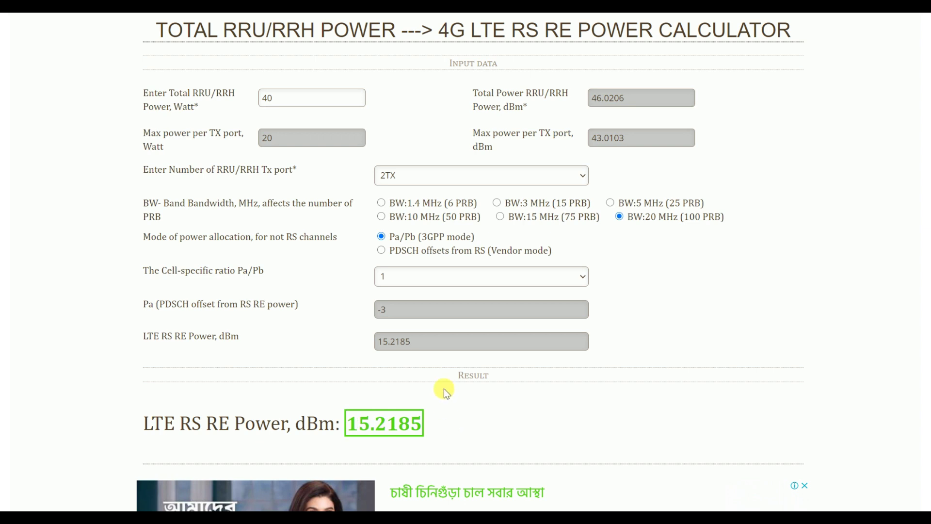
Try cell-specific ratios Pa/Pb of 2 and 3 to compare the PDSCH offset and RS RE power, and return to 1
left_click(460, 280)
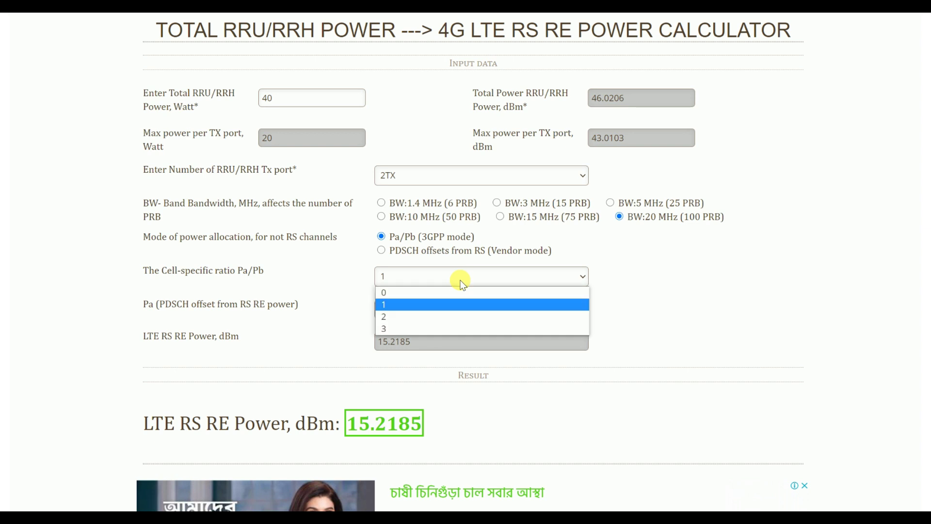
left_click(453, 318)
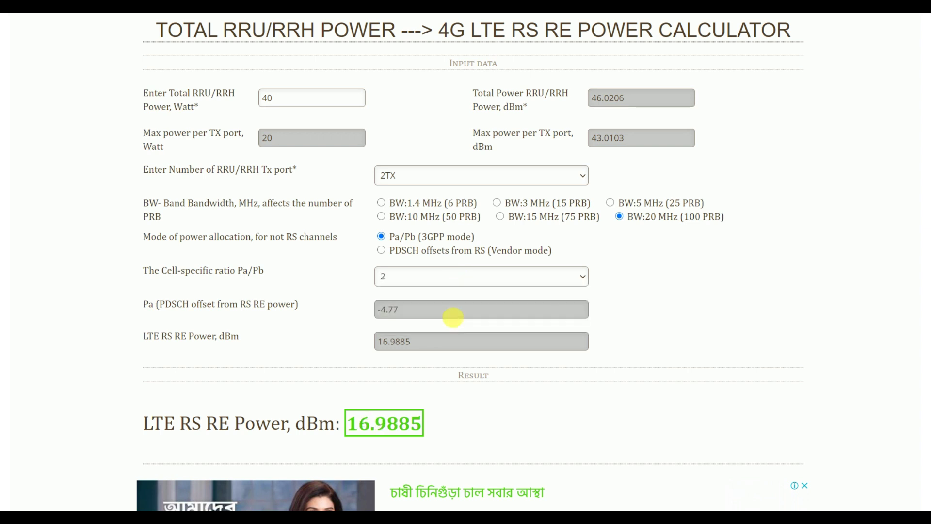
left_click(454, 276)
left_click(450, 327)
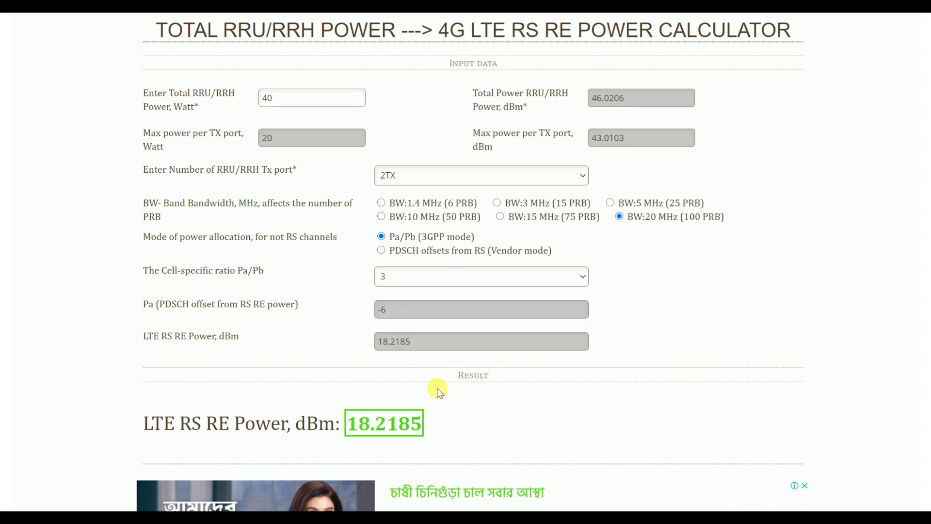
left_click(412, 279)
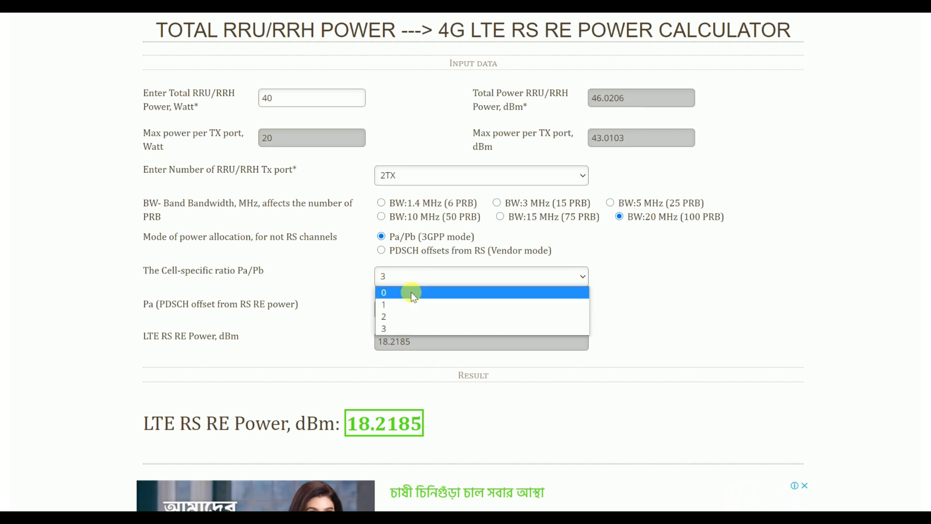
left_click(415, 304)
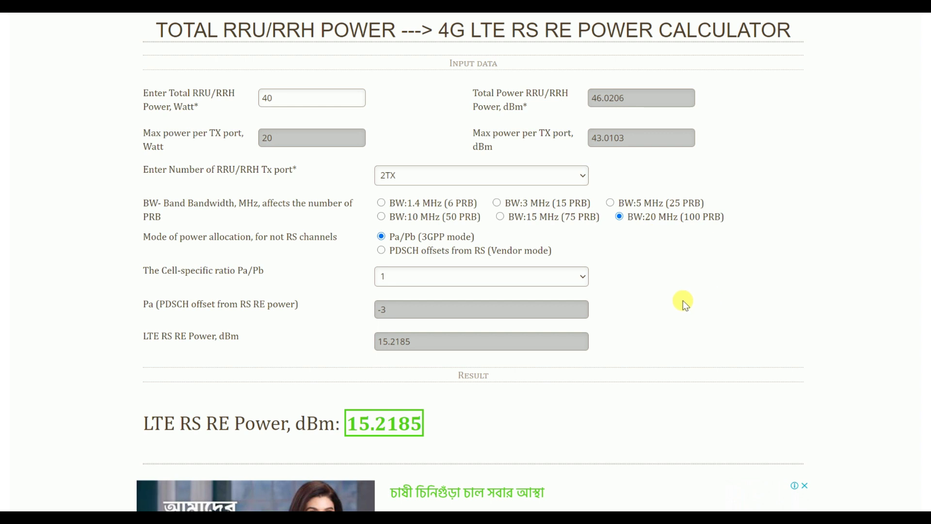
Set the LTE RS RE power per port to 18.2 dBm in the RS RE-to-total-power calculator and check the total RRU/RRH power
scroll(683, 301, "down", 7)
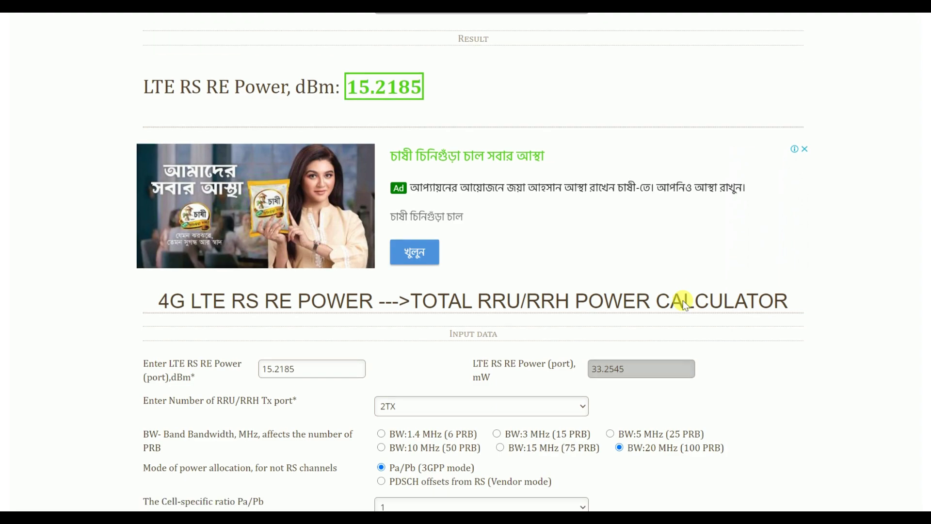
scroll(683, 300, "down", 5)
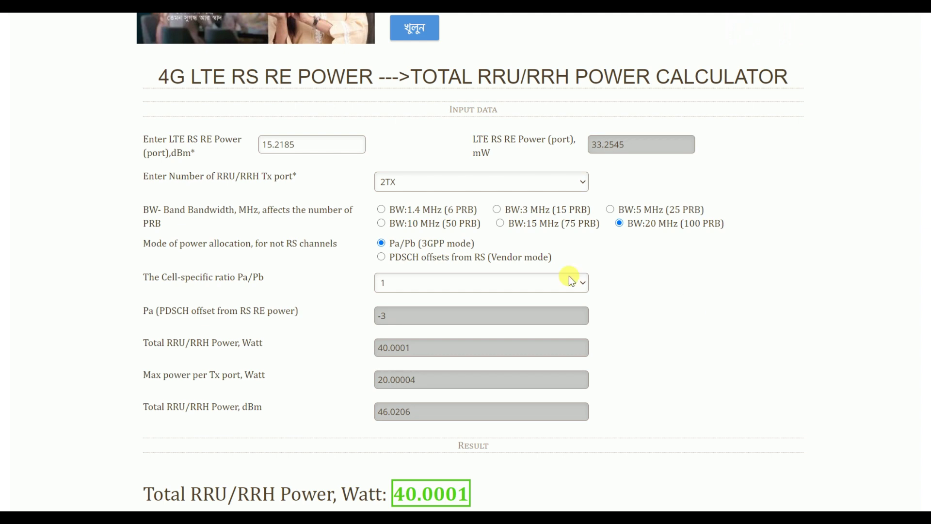
scroll(465, 199, "up", 5)
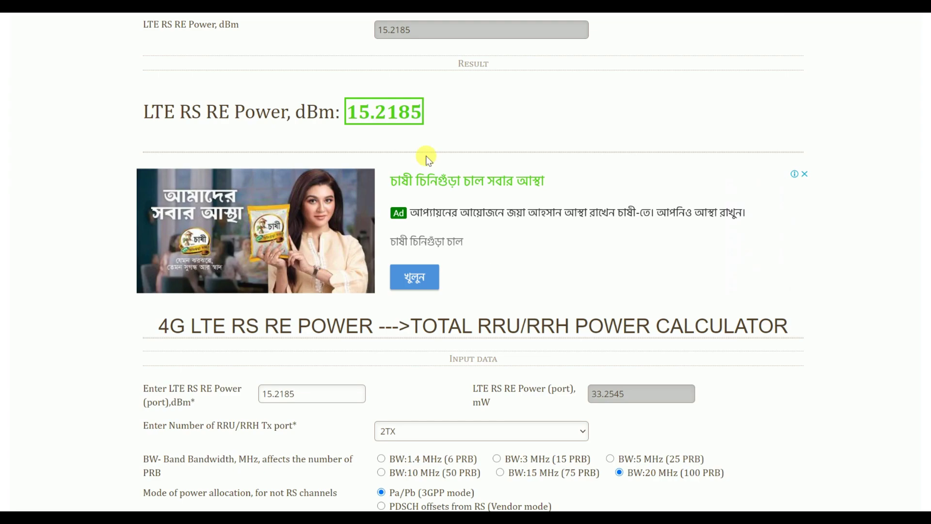
scroll(422, 144, "up", 4)
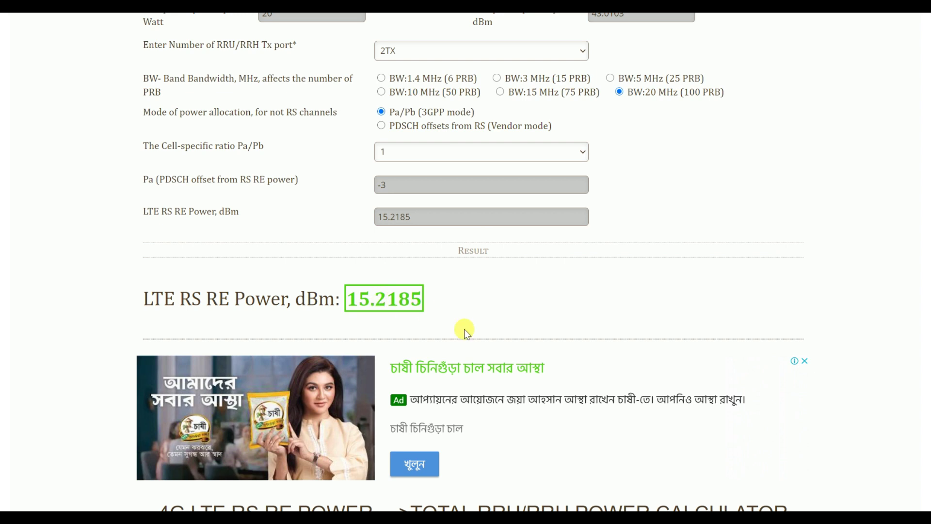
scroll(455, 328, "down", 8)
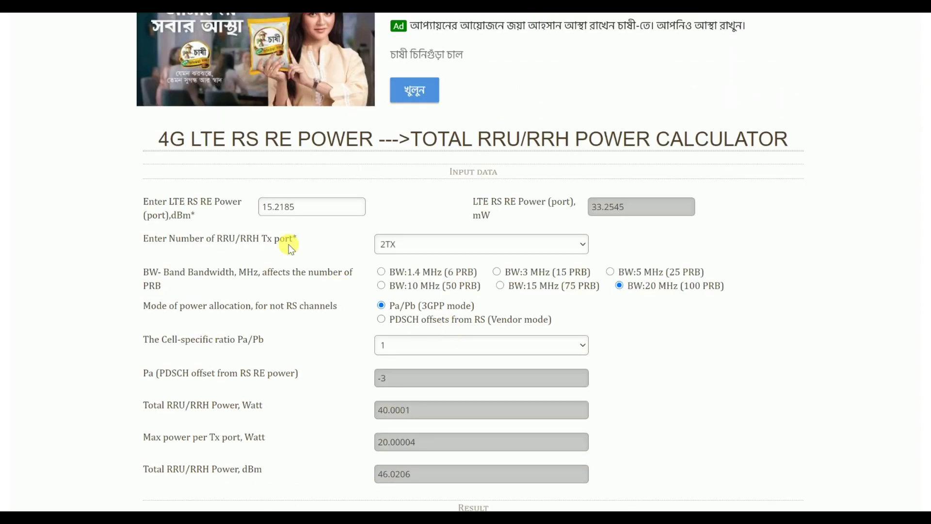
left_click(312, 207)
left_click_drag(312, 208, 225, 205)
type("18")
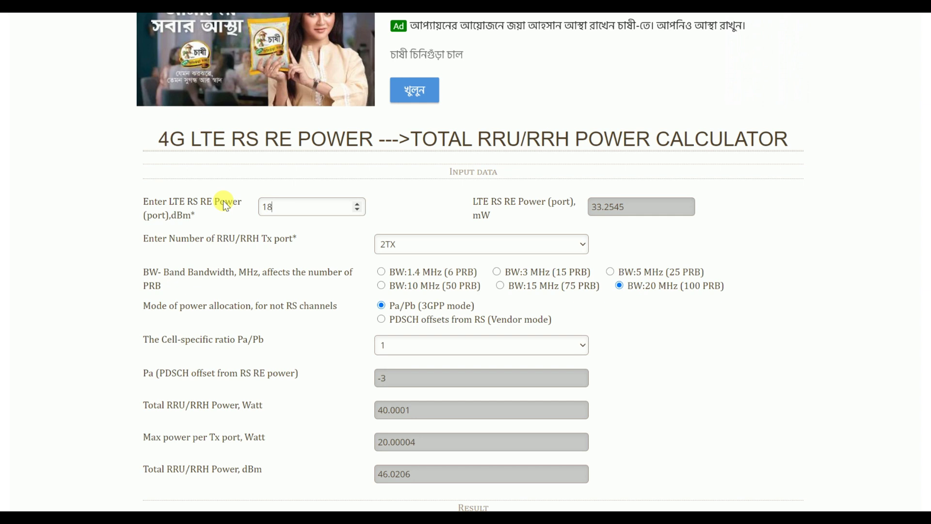
type(".2")
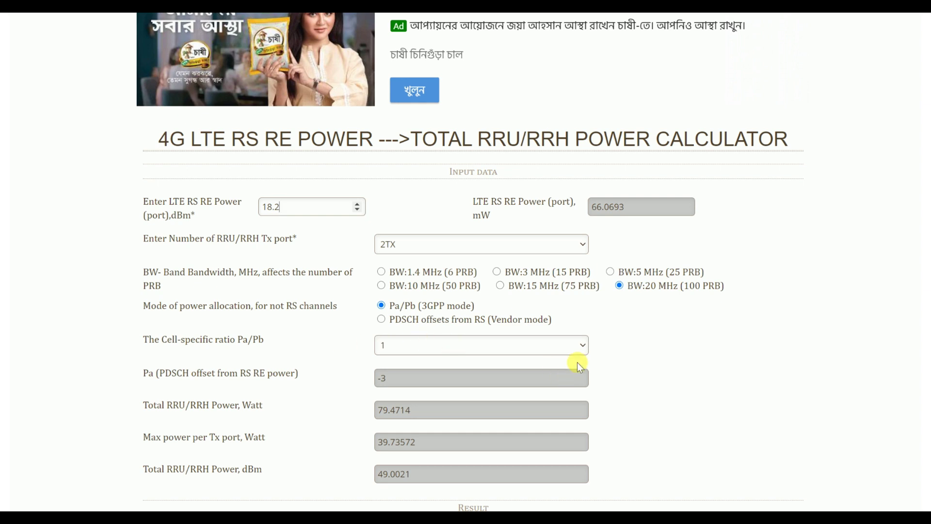
scroll(620, 354, "down", 4)
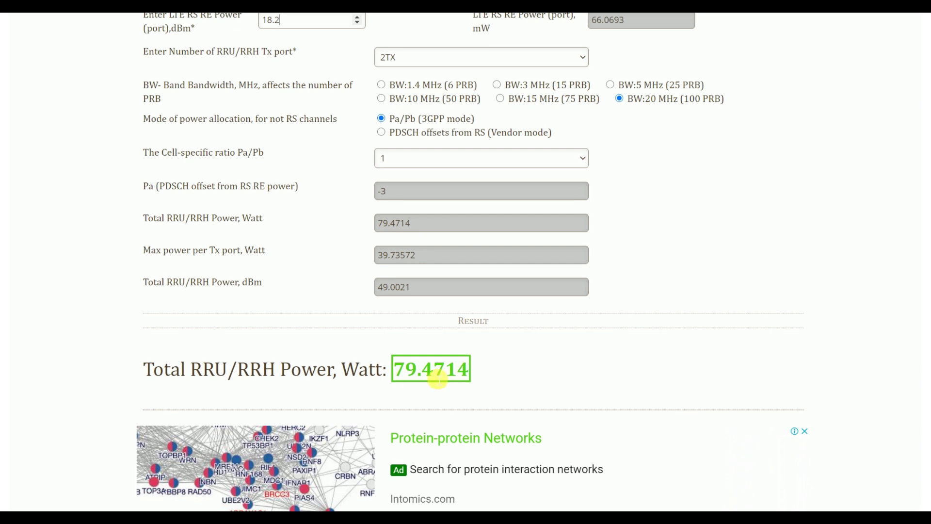
Compare the inputs and results of the total-power-to-RS-RE calculator with those of the RS-RE-to-total-power calculator
scroll(439, 394, "up", 3)
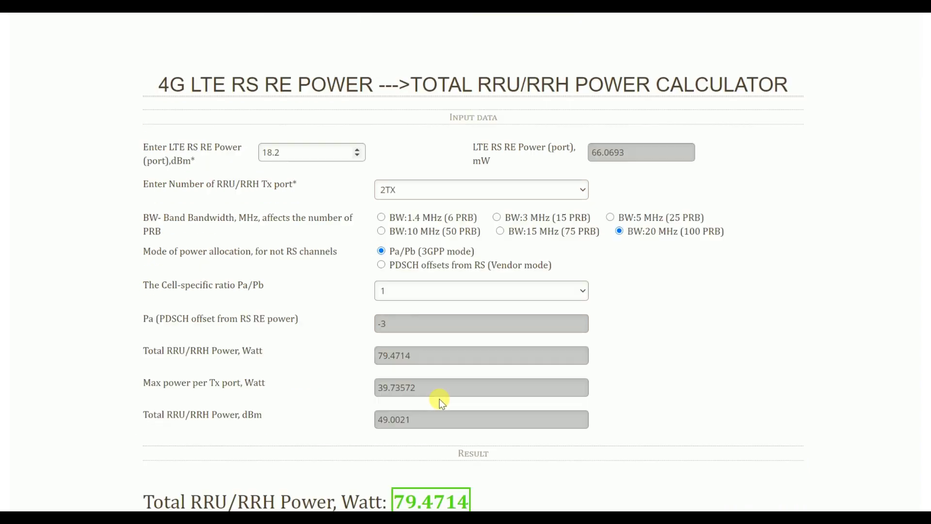
scroll(441, 399, "up", 11)
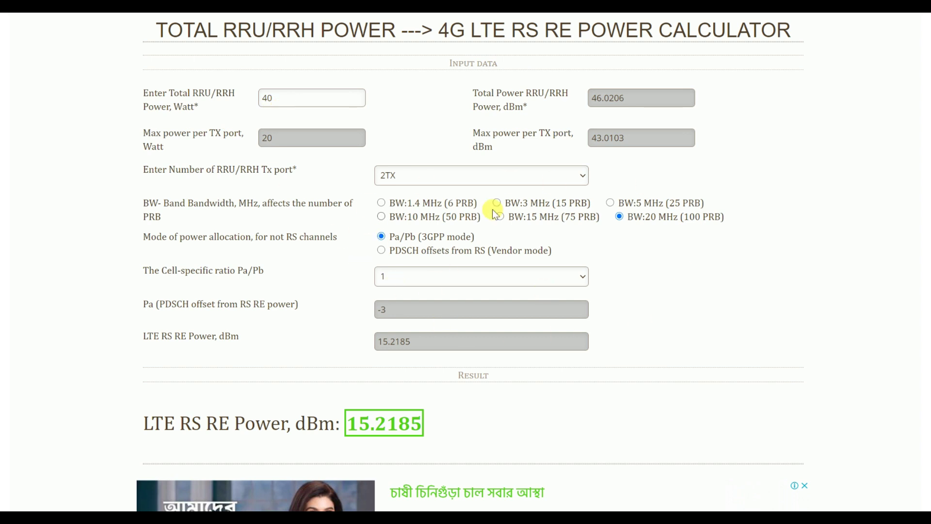
scroll(582, 426, "down", 4)
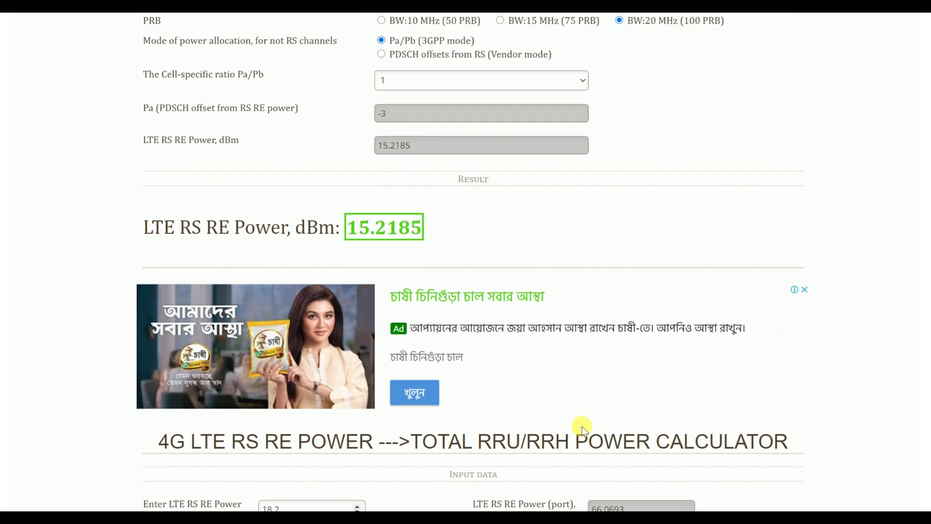
scroll(582, 426, "down", 10)
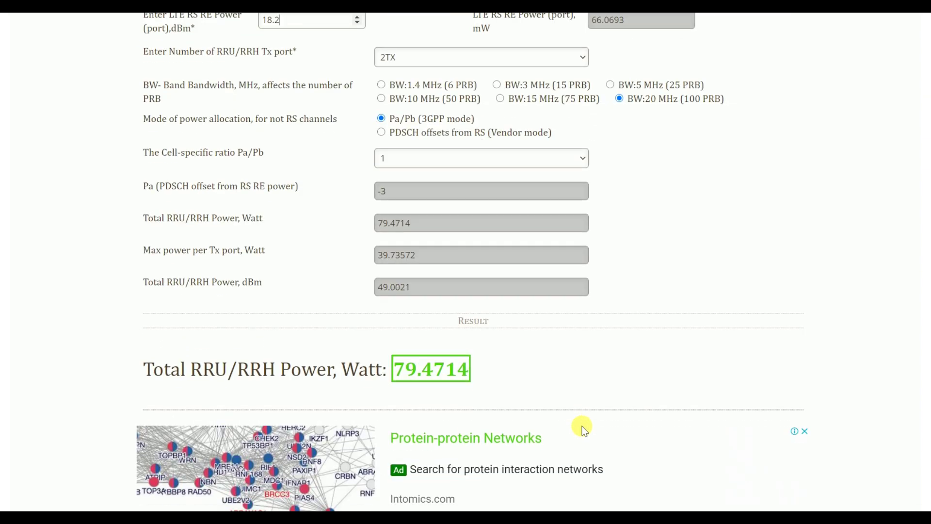
scroll(587, 437, "up", 8)
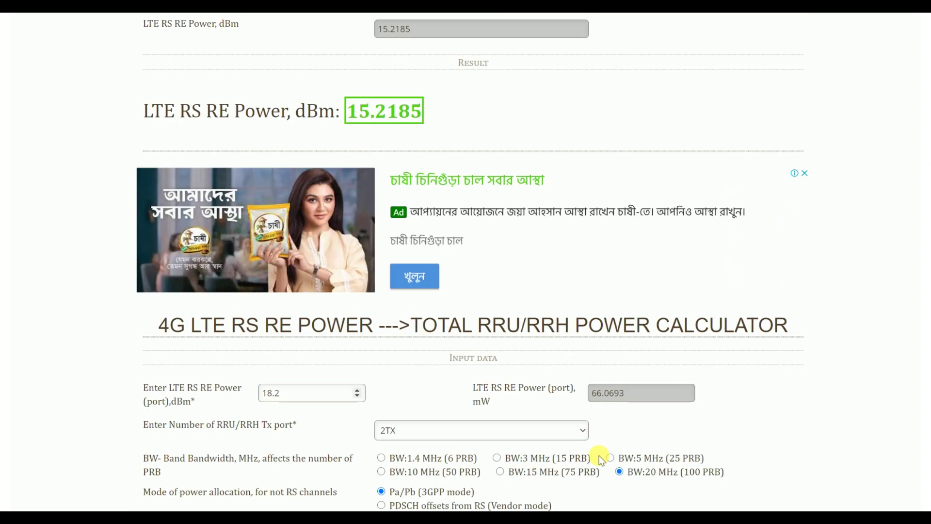
scroll(602, 460, "up", 8)
scroll(589, 442, "down", 1)
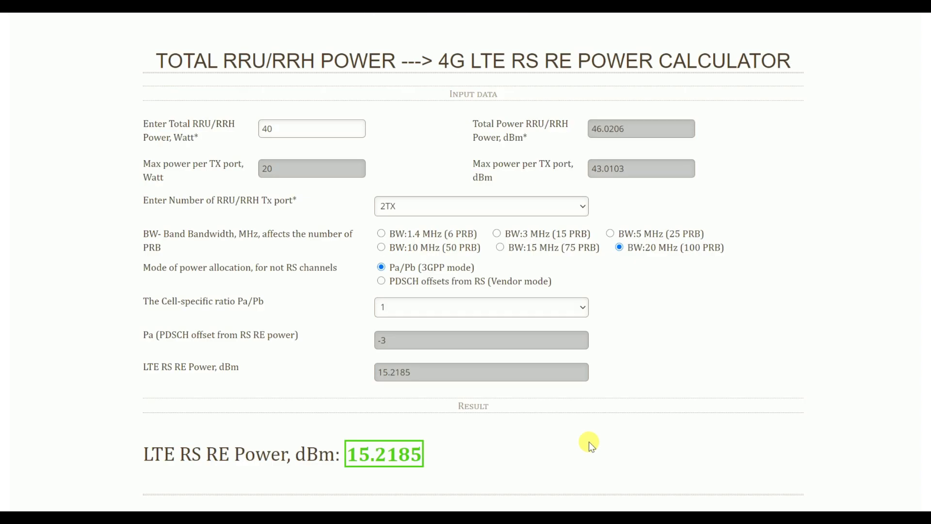
scroll(589, 442, "down", 15)
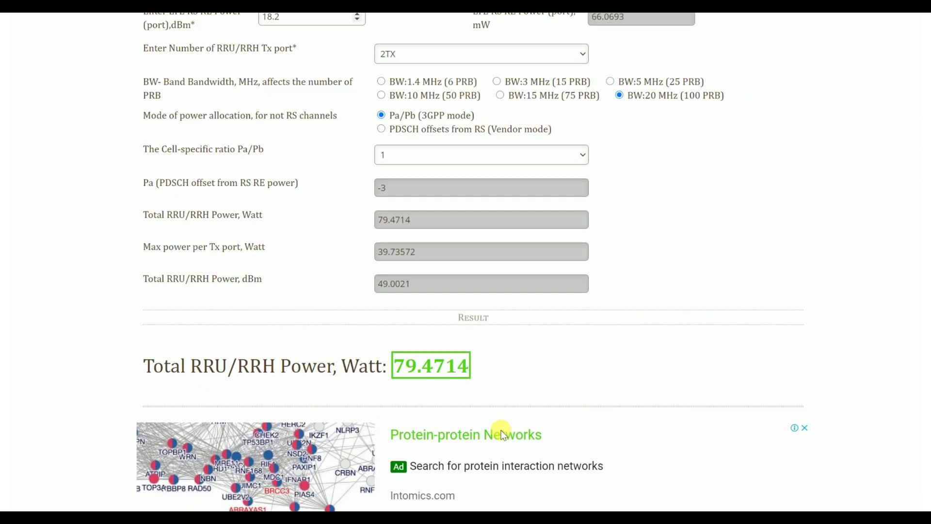
scroll(502, 434, "down", 4)
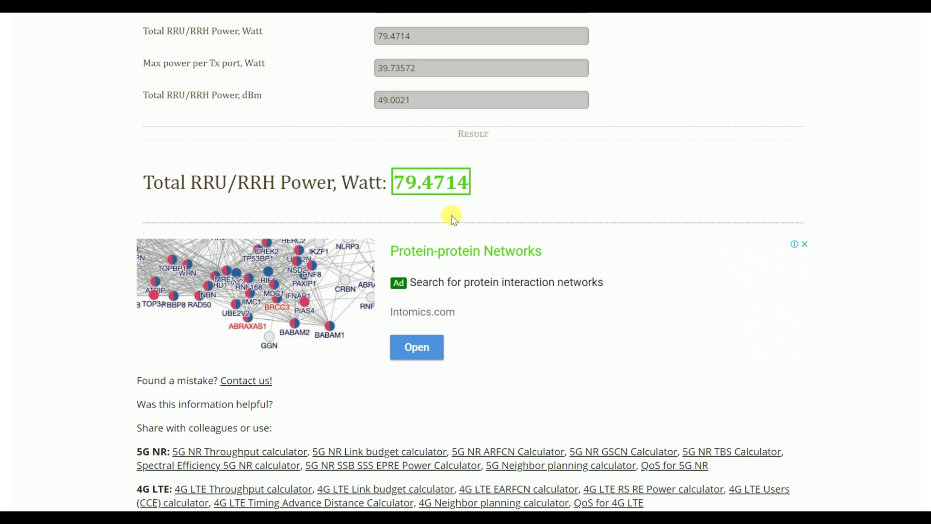
scroll(539, 245, "up", 5)
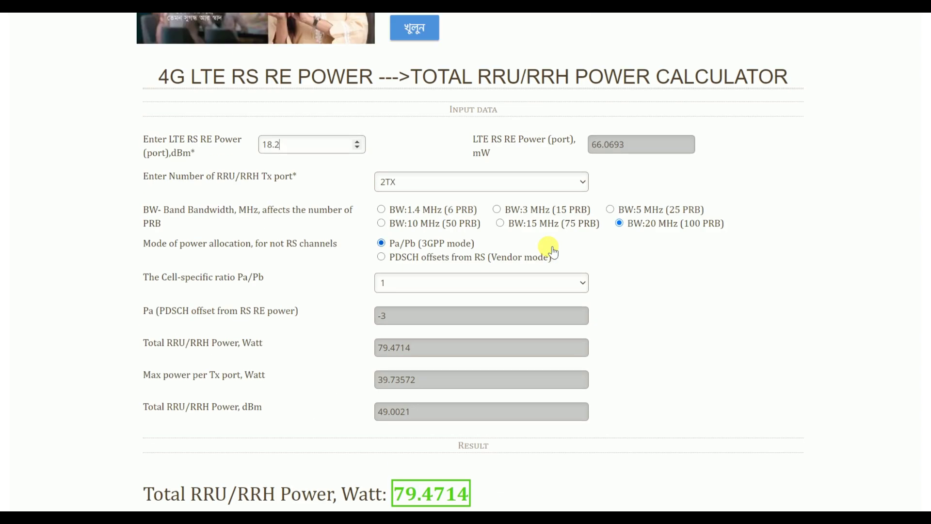
scroll(548, 237, "up", 2)
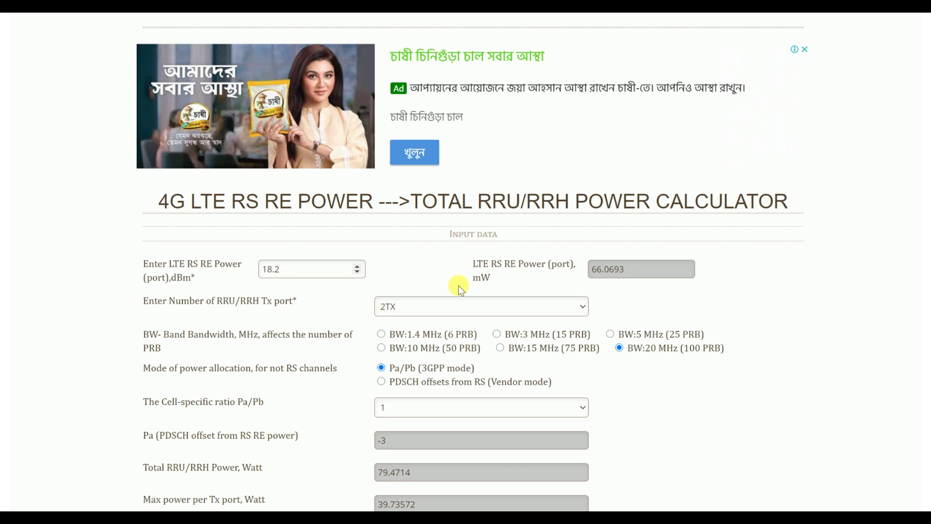
scroll(458, 286, "up", 4)
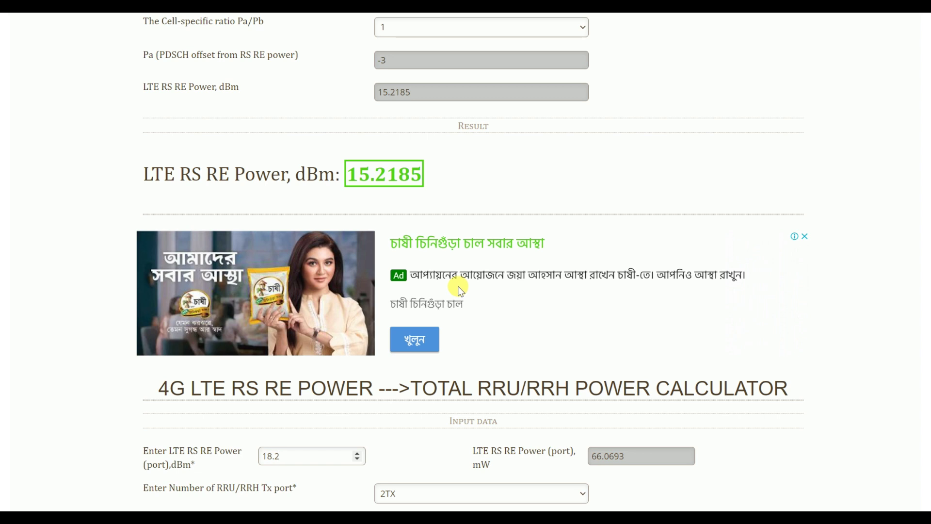
scroll(460, 289, "up", 6)
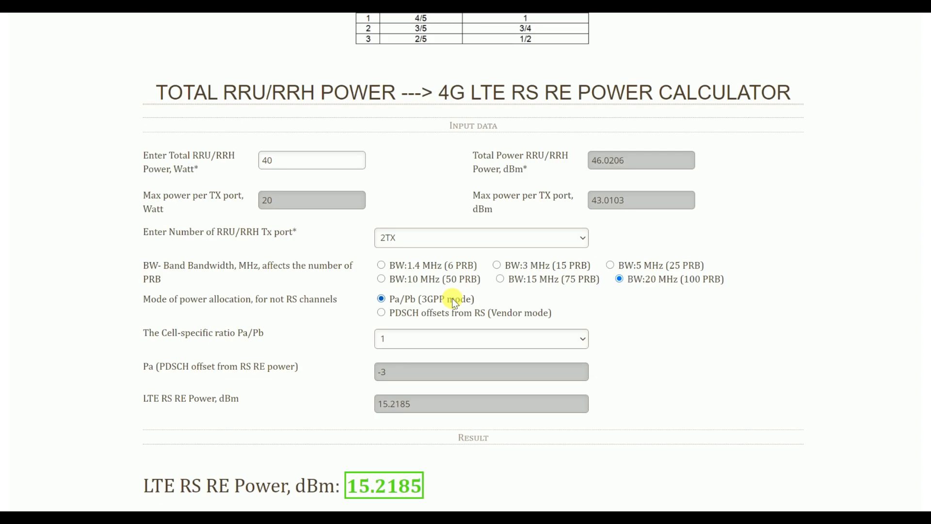